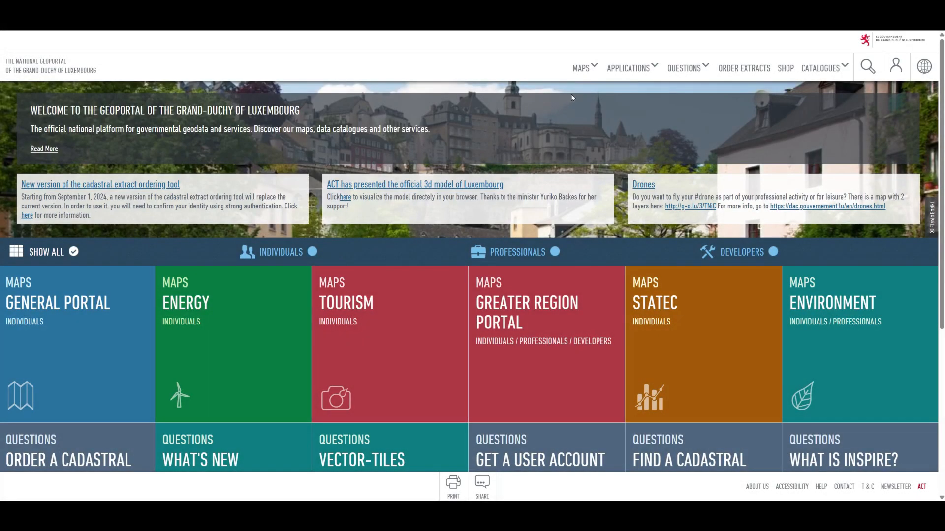
Step: Show the APPLICATIONS dropdown in the Geoportail.lu home page's top navigation
mouse_move(616, 79)
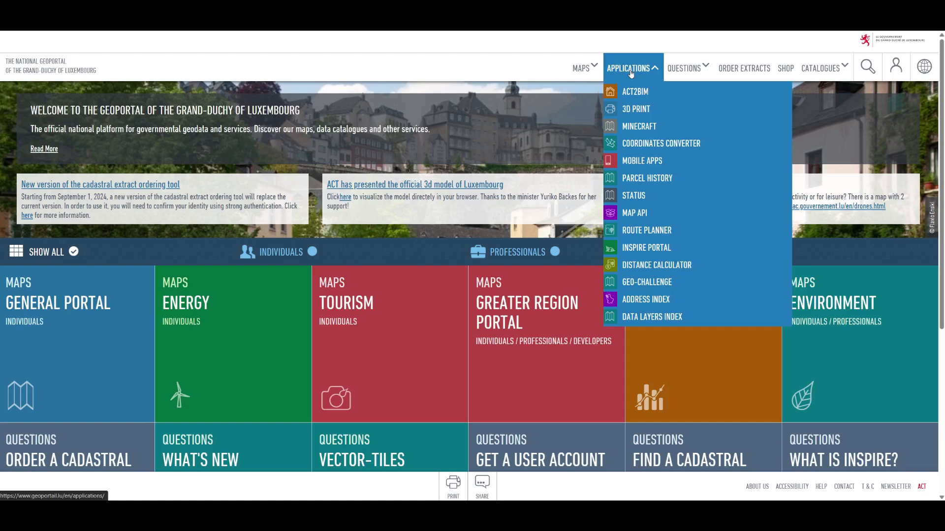
Step: Go through APPLICATIONS > 3D PRINT to the 3dprint.geoportail.lu STL Export welcome site
left_click(666, 114)
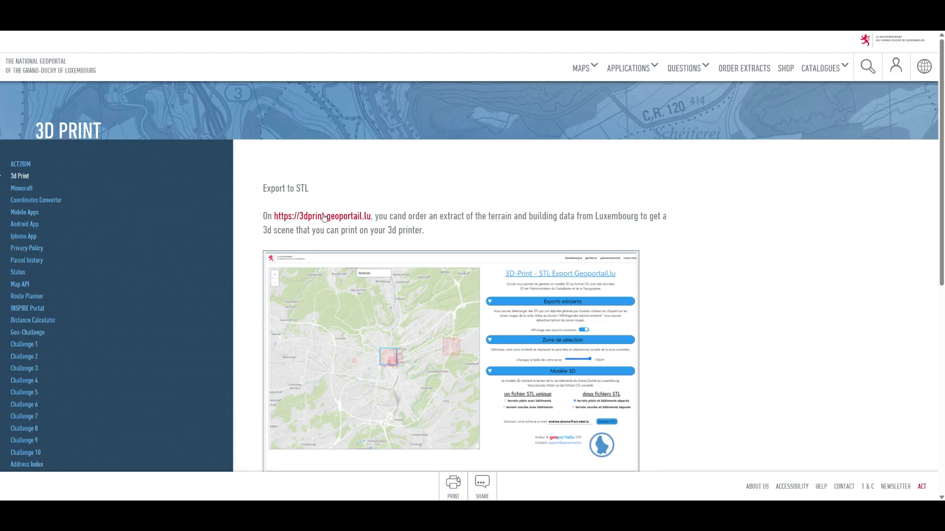
left_click(324, 217)
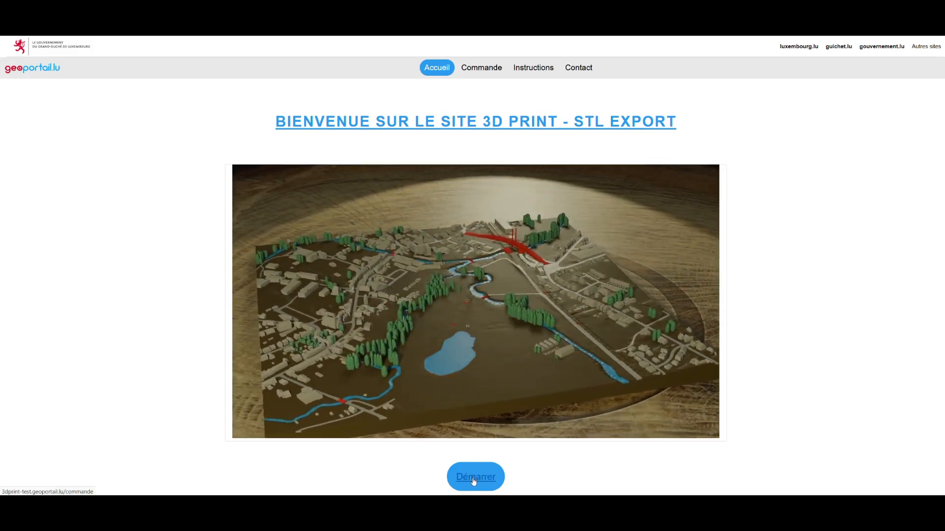
Step: Start a new 3D model order and pan the map and selection box around
left_click(474, 477)
left_click_drag(584, 218, 509, 263)
scroll(510, 262, "down", 1)
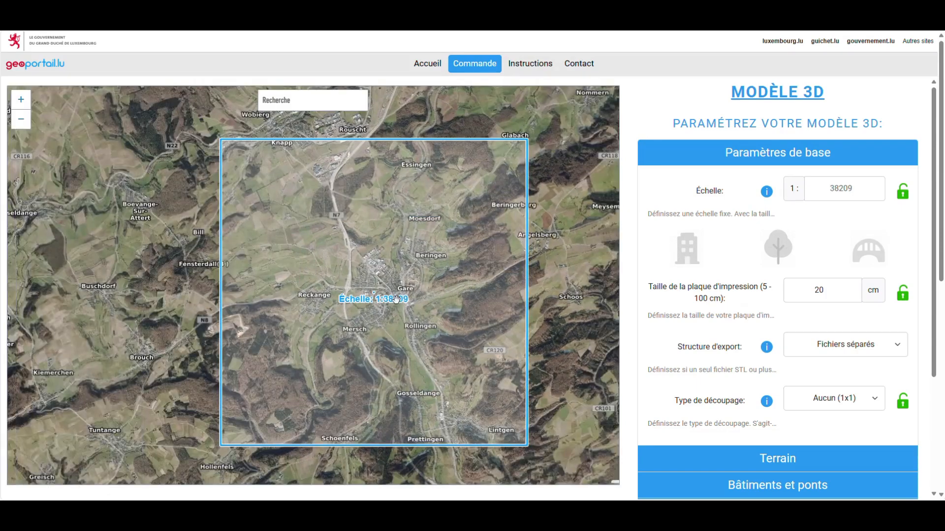
scroll(135, 280, "down", 1)
scroll(135, 280, "down", 3)
left_click_drag(283, 295, 495, 304)
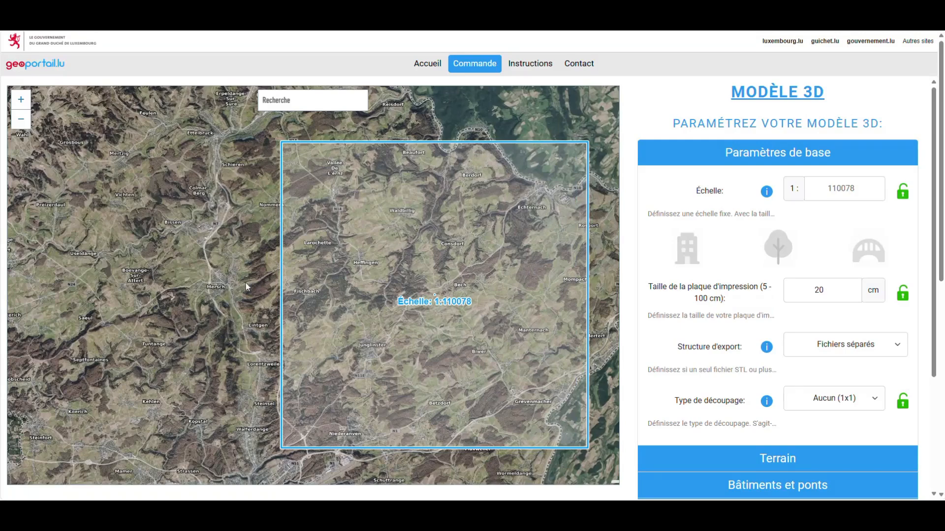
left_click_drag(406, 263, 291, 242)
left_click(298, 94)
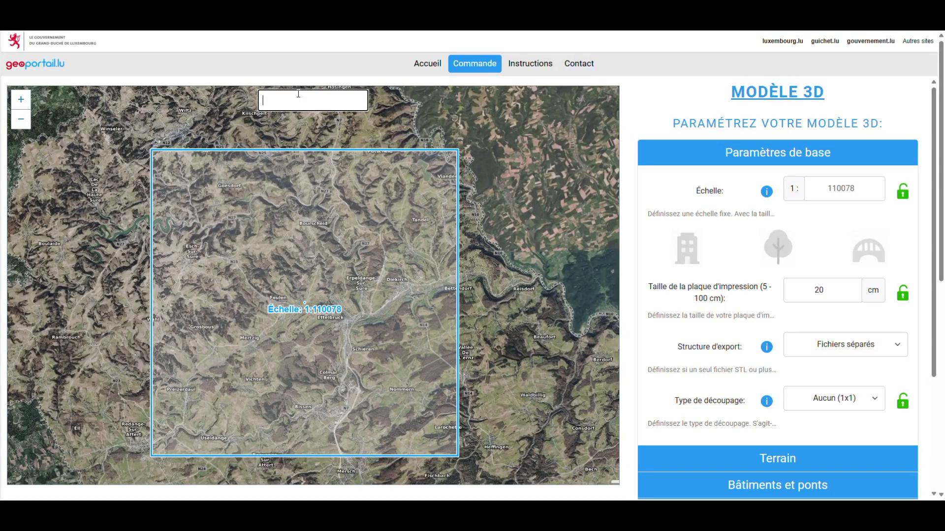
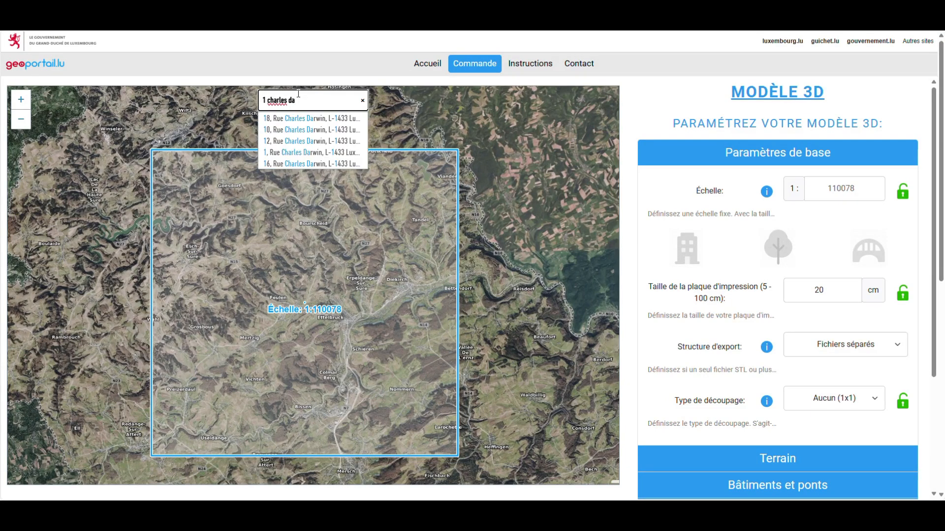
key("Down")
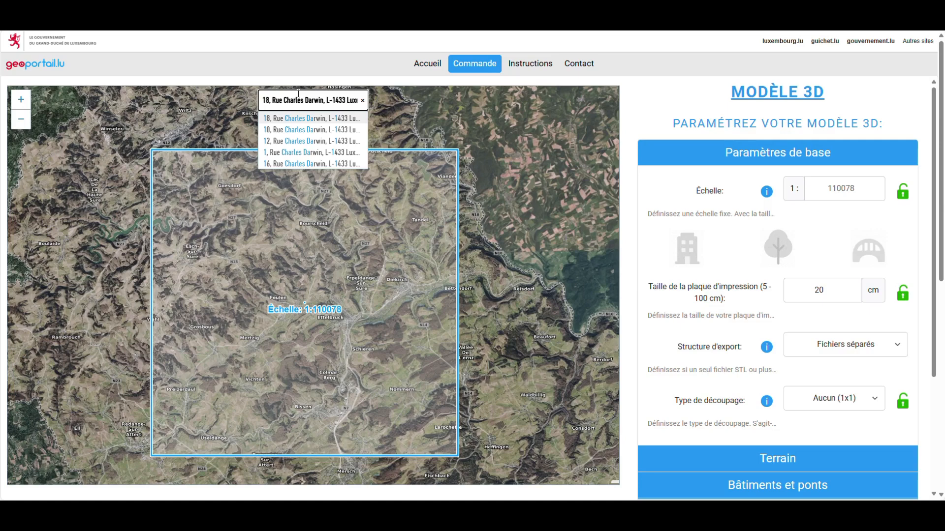
key("Down")
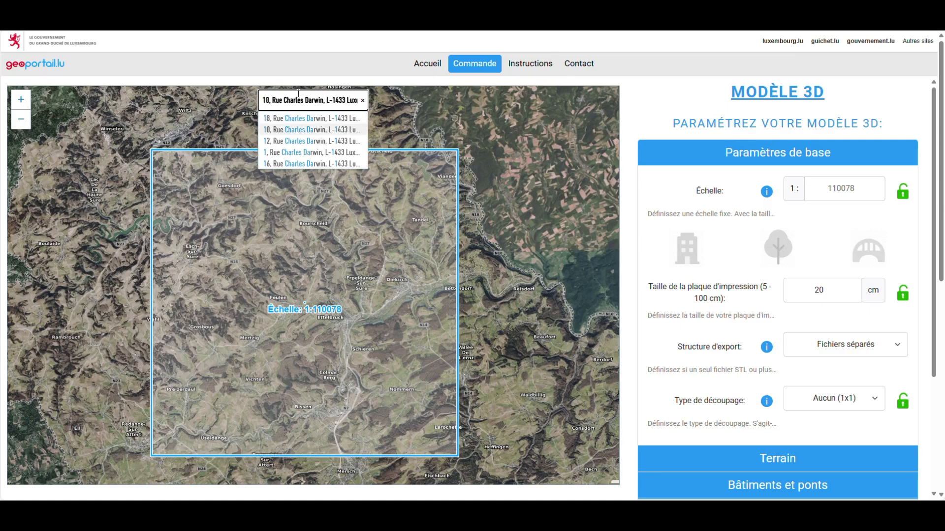
key("Down")
key("Down")
key("Return")
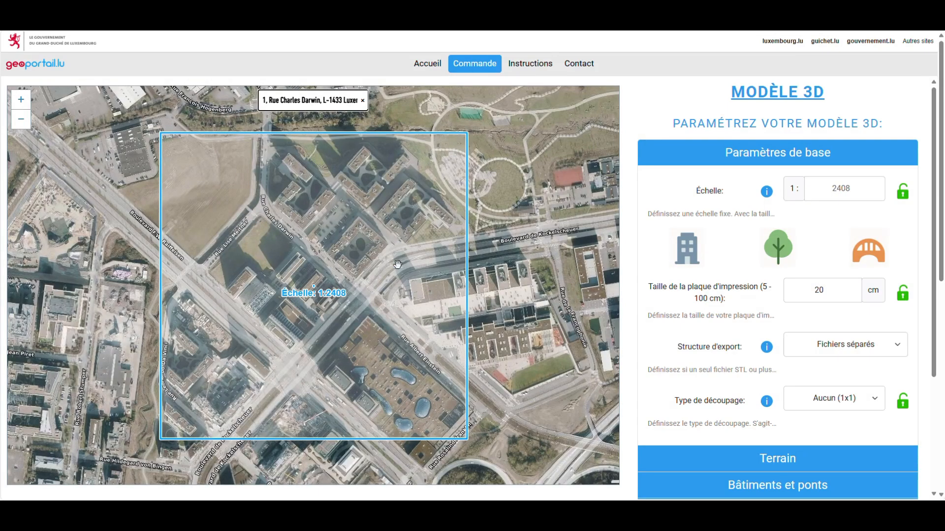
Step: Nudge the selection box over the address and lock the 1:2970 print area
left_click_drag(454, 231, 474, 181)
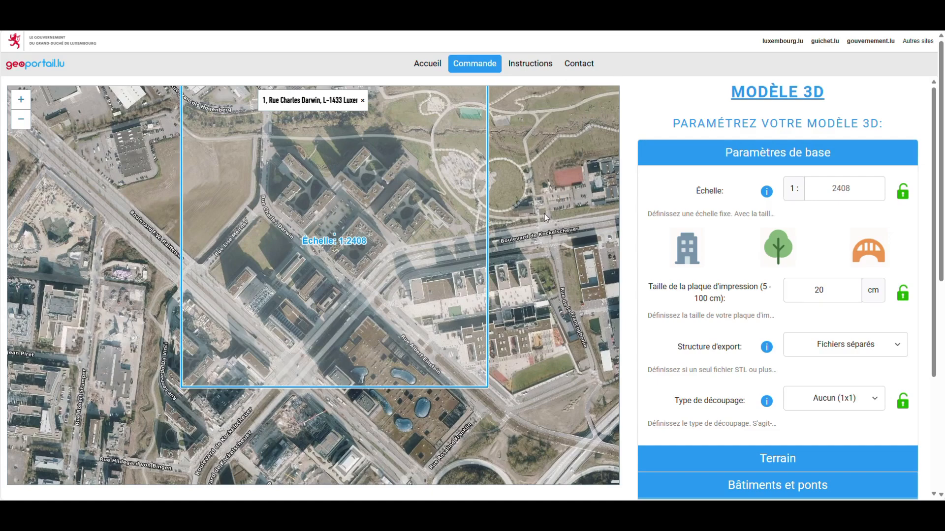
scroll(545, 215, "down", 1)
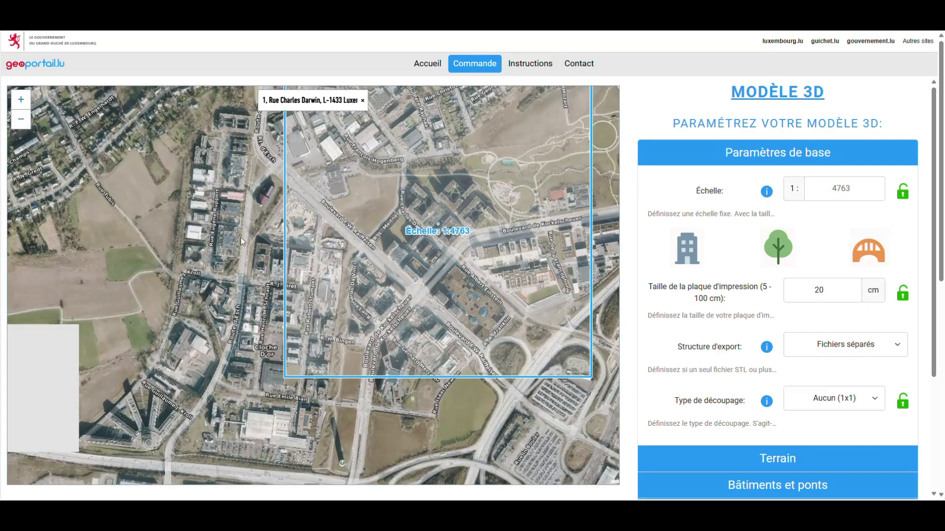
scroll(389, 258, "up", 2)
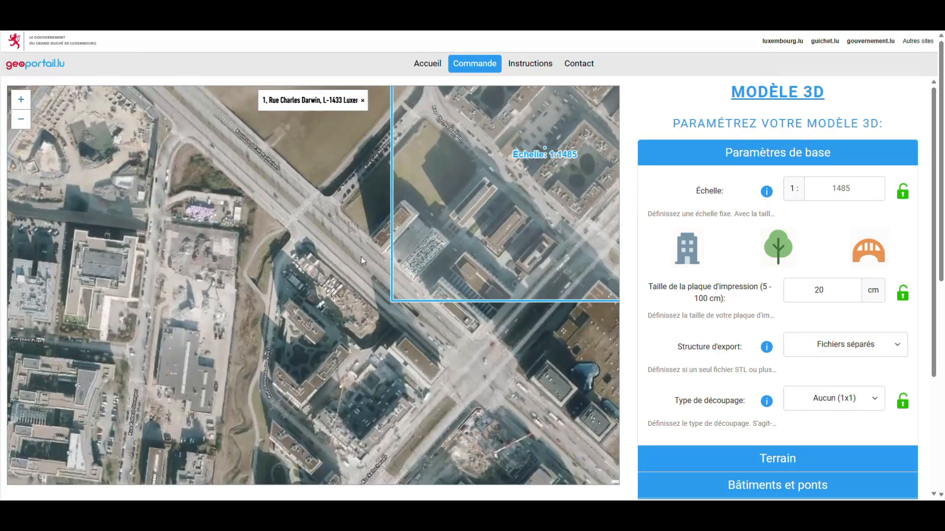
scroll(80, 319, "down", 2)
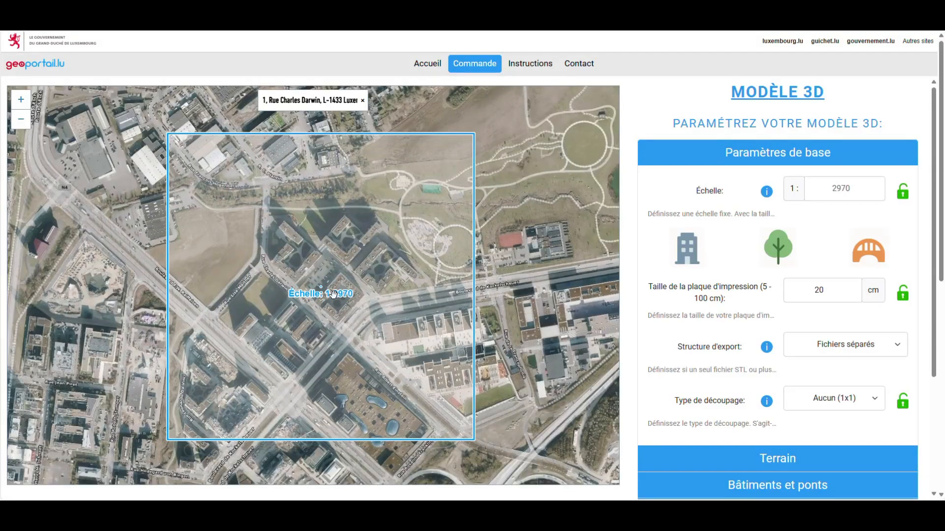
left_click(333, 293)
scroll(491, 304, "down", 2)
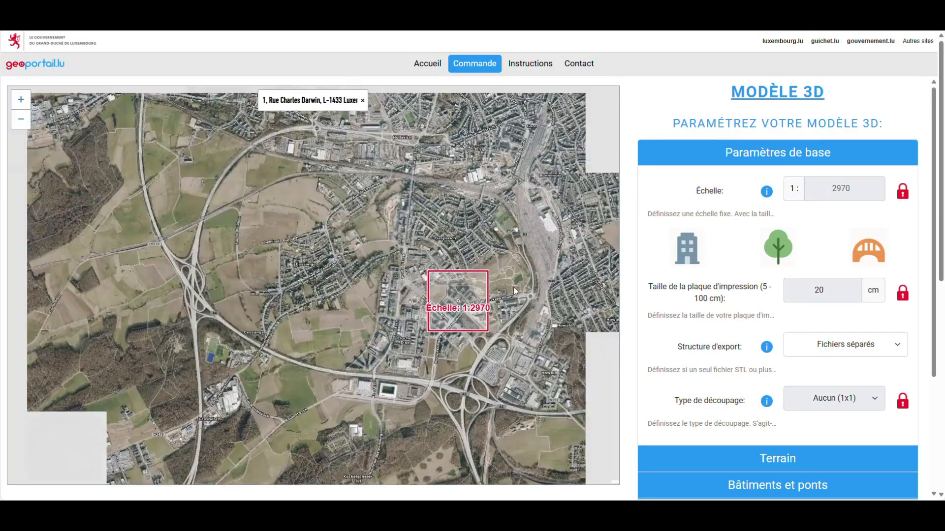
left_click_drag(513, 288, 223, 265)
Step: Unlock the red selection box, recentre it, and browse the Terrain and Bâtiments et ponts panels
left_click(185, 259)
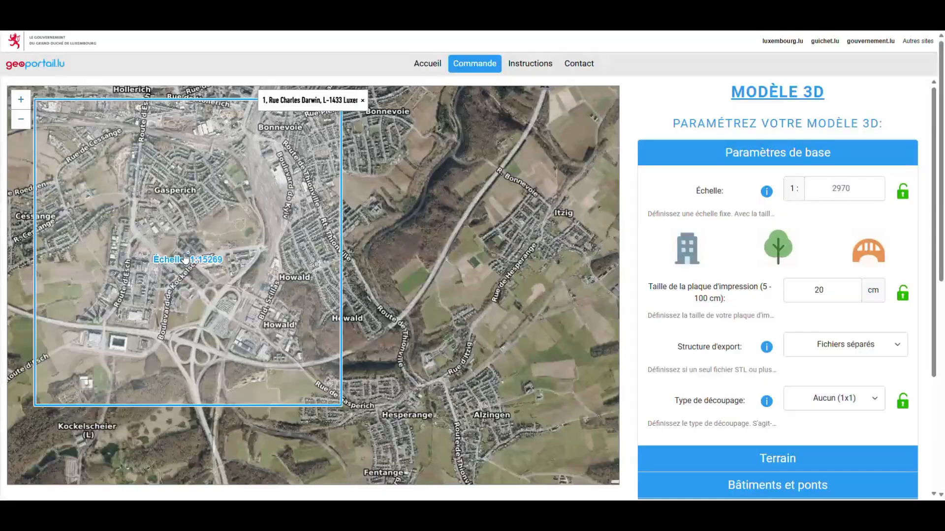
left_click_drag(369, 249, 514, 339)
left_click(807, 160)
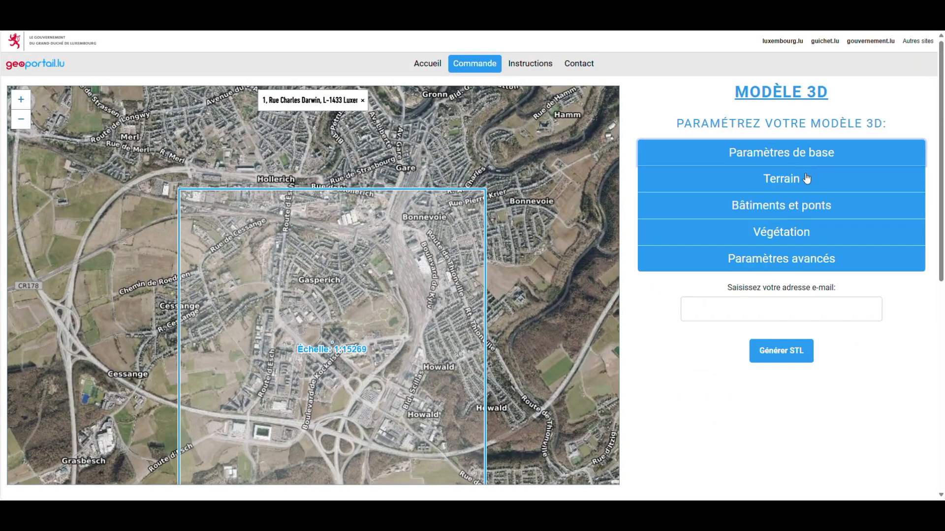
left_click(805, 182)
left_click(806, 186)
left_click(807, 205)
Step: Look through the Végétation and Paramètres avancés panels, then reopen Paramètres de base
scroll(808, 231, "down", 2)
left_click(807, 111)
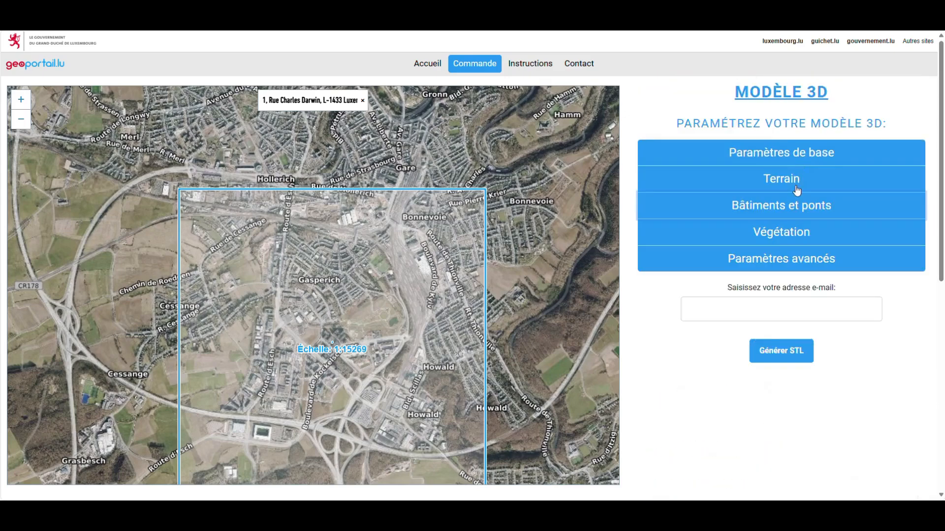
left_click(792, 231)
left_click(793, 231)
left_click(791, 257)
left_click(791, 258)
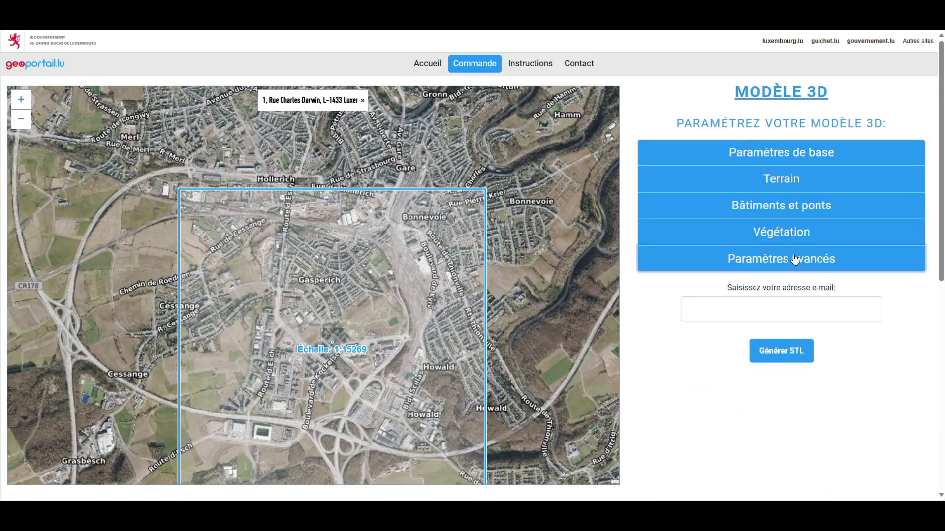
left_click(789, 161)
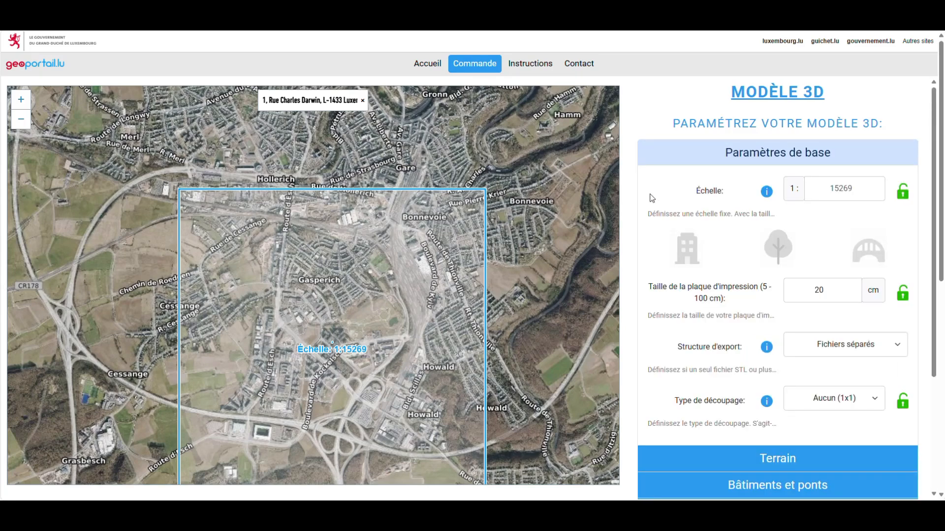
Step: Include bridges and try a 30 cm plate before returning to 20 cm
left_click_drag(376, 304, 361, 256)
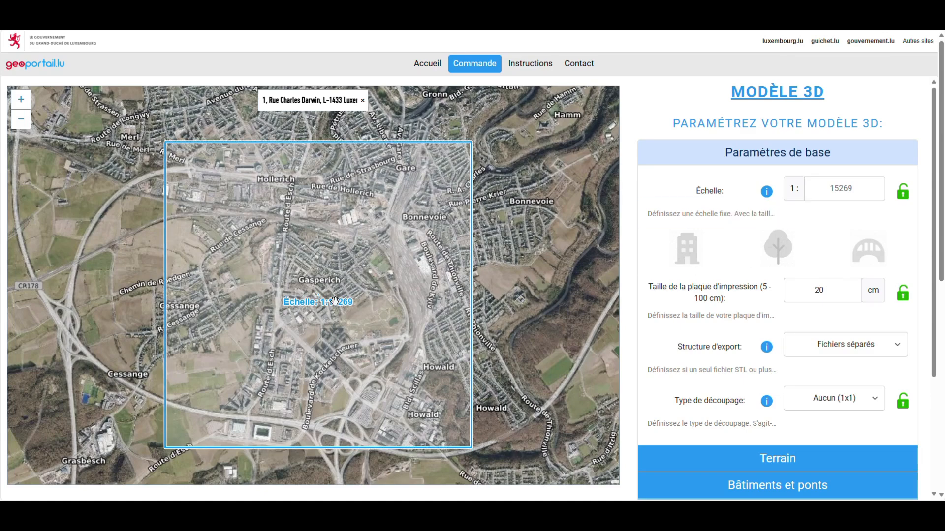
scroll(337, 301, "up", 1)
left_click(868, 252)
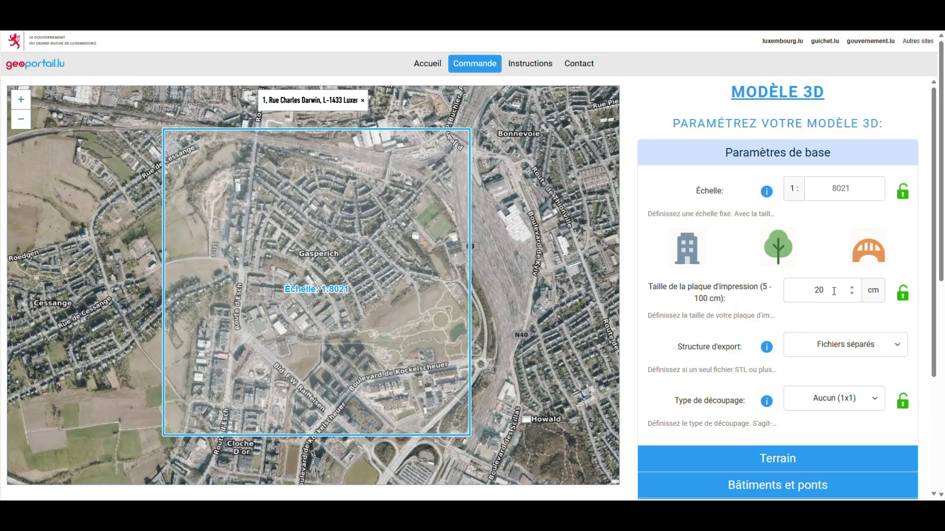
left_click(851, 287)
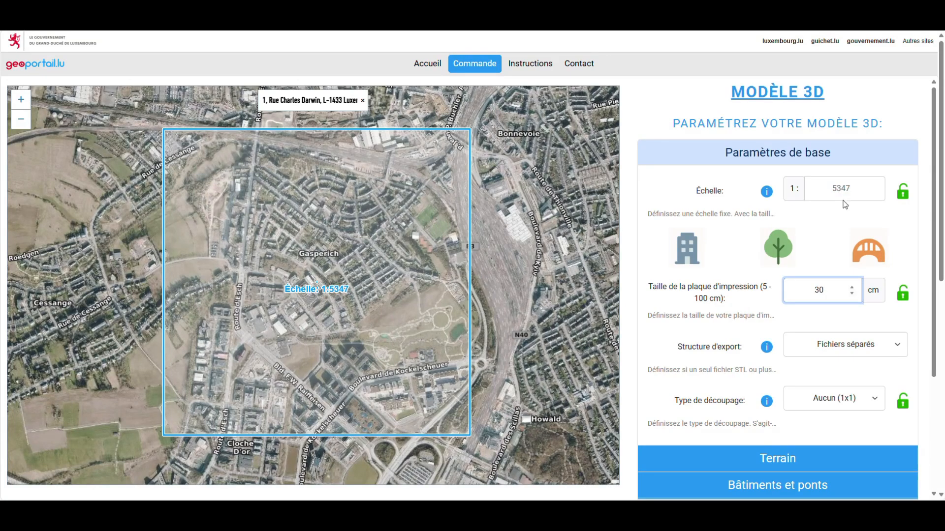
left_click(852, 294)
Step: Set the scale to 1:2500 and place the 500 m square over Gasperich
left_click(849, 186)
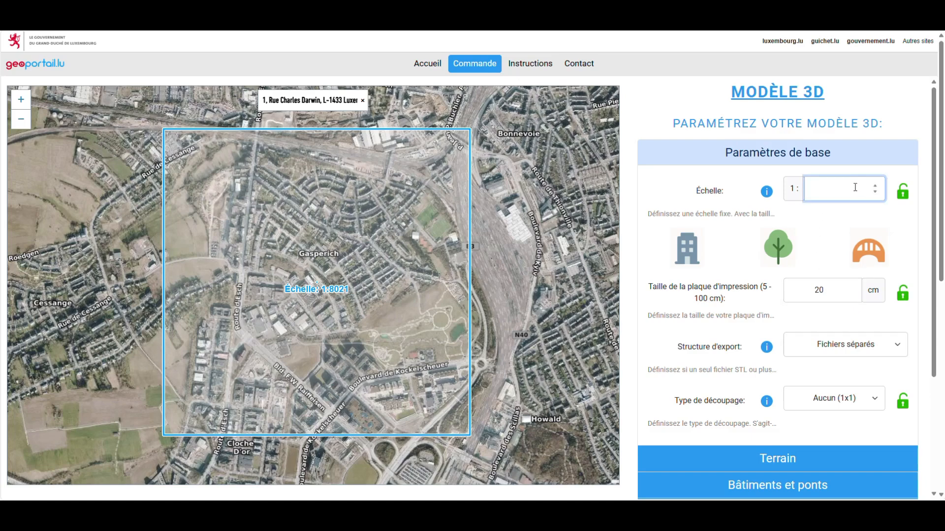
type("2500")
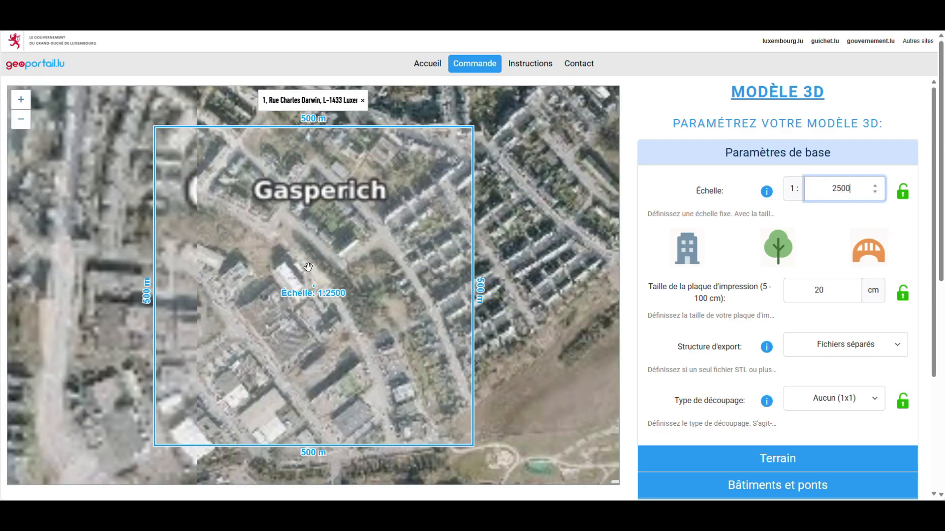
left_click_drag(329, 320, 303, 331)
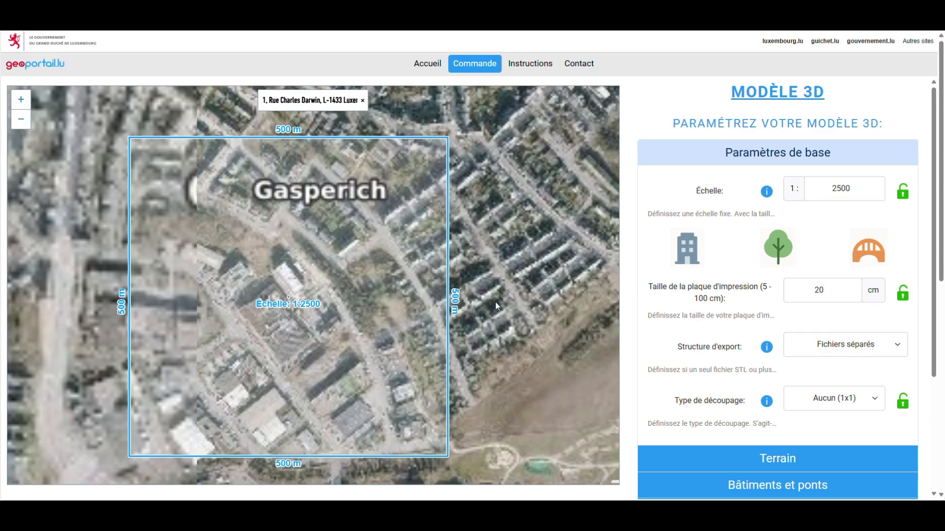
scroll(364, 305, "down", 2)
left_click_drag(364, 308, 529, 229)
scroll(404, 288, "down", 1)
left_click_drag(472, 259, 396, 299)
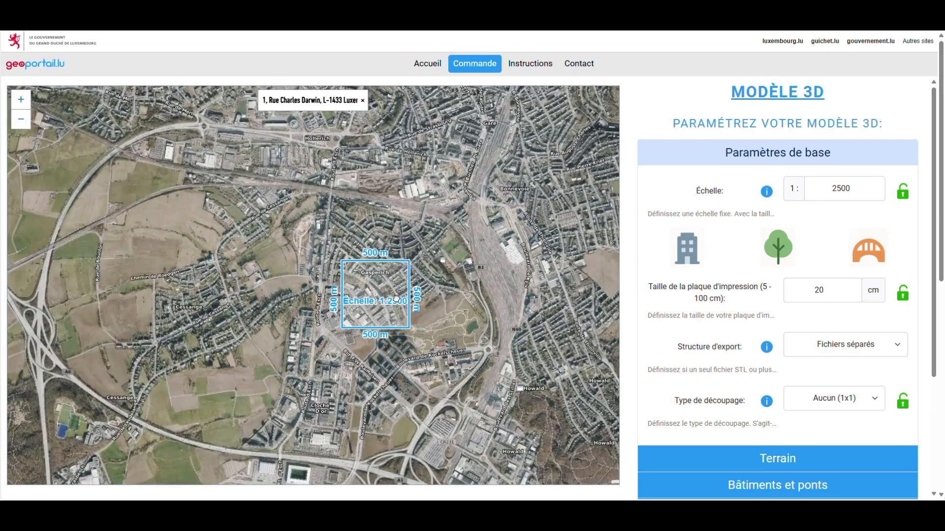
scroll(371, 305, "up", 3)
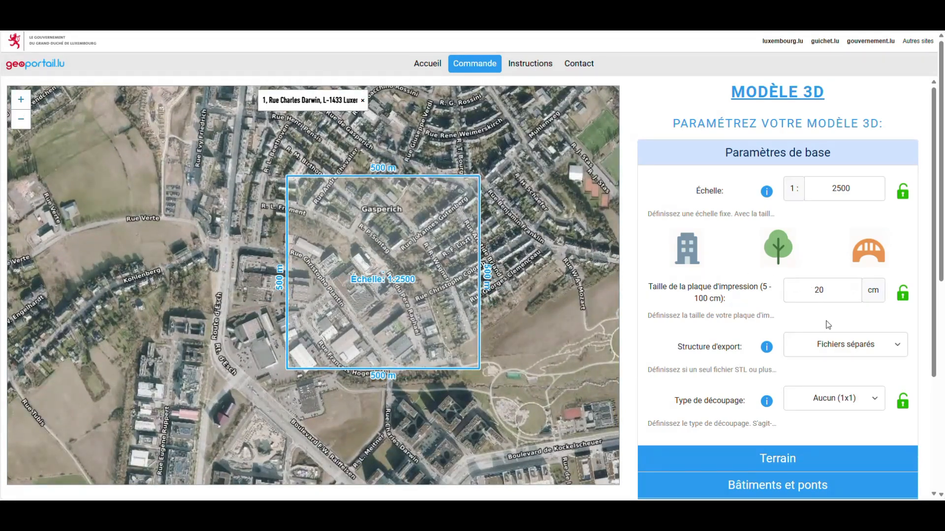
left_click(835, 344)
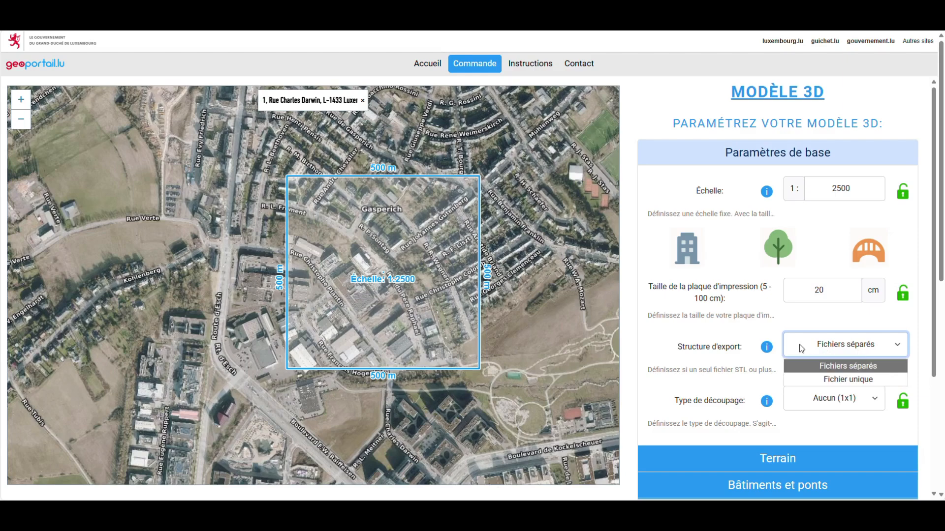
Step: Keep Fichiers séparés export and Aucun (1x1) cut type, then collapse Paramètres de base
left_click(766, 348)
left_click(766, 348)
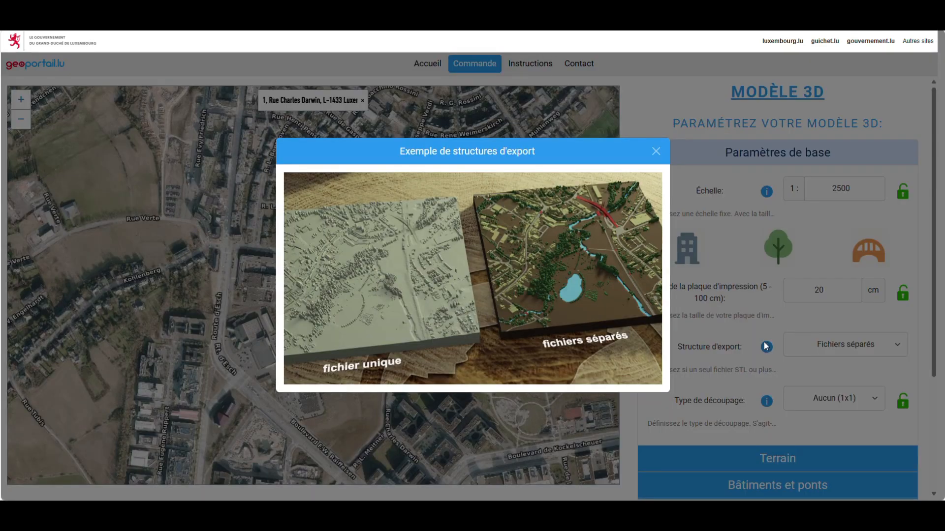
left_click(656, 152)
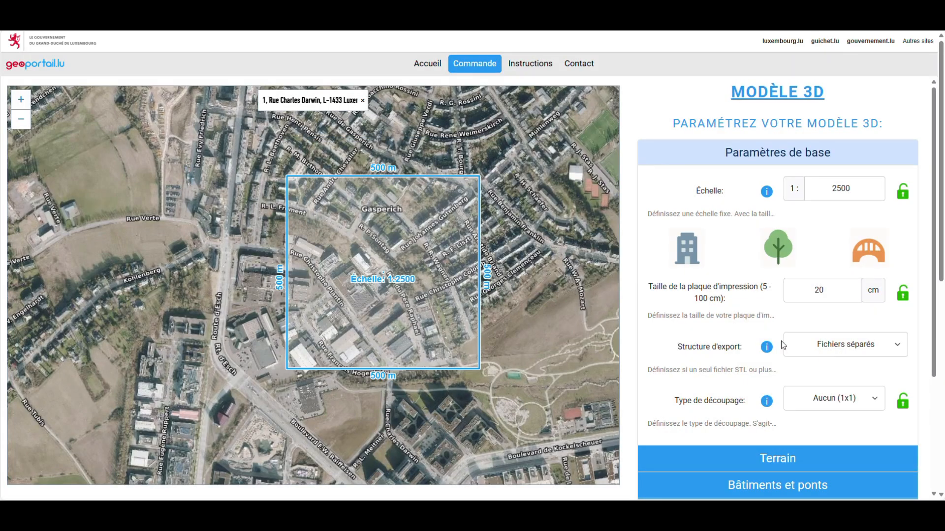
left_click(875, 402)
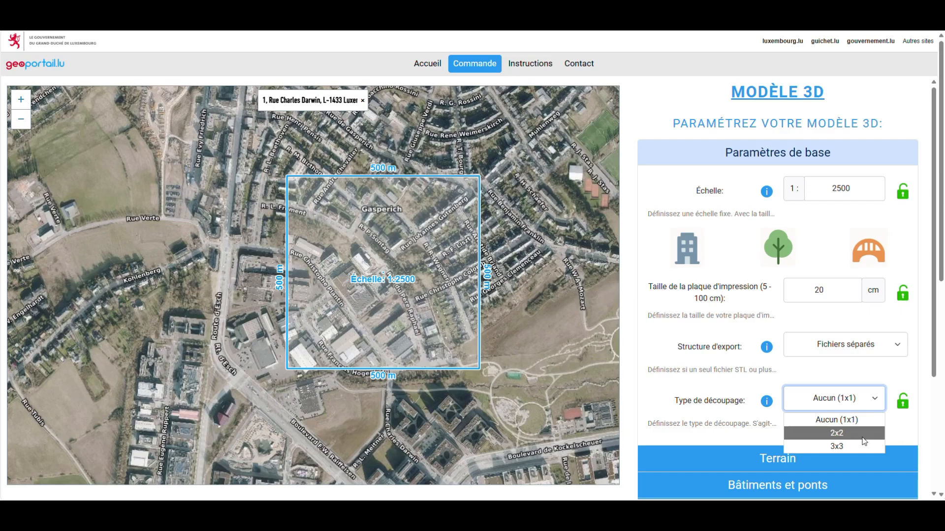
left_click(899, 428)
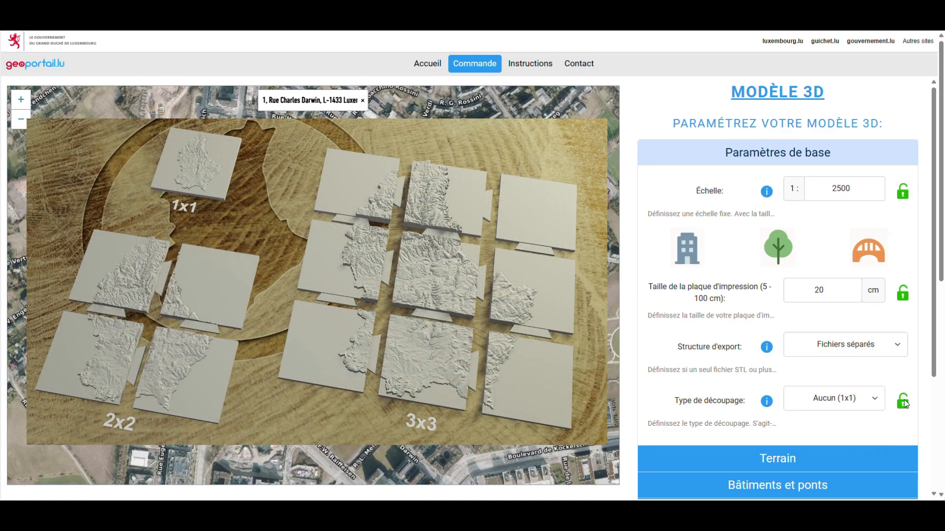
scroll(922, 355, "down", 1)
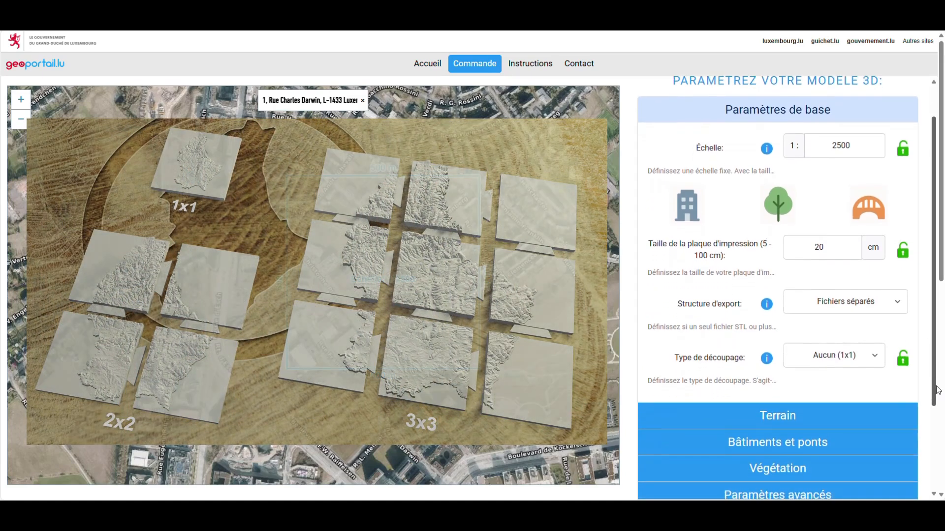
left_click(815, 112)
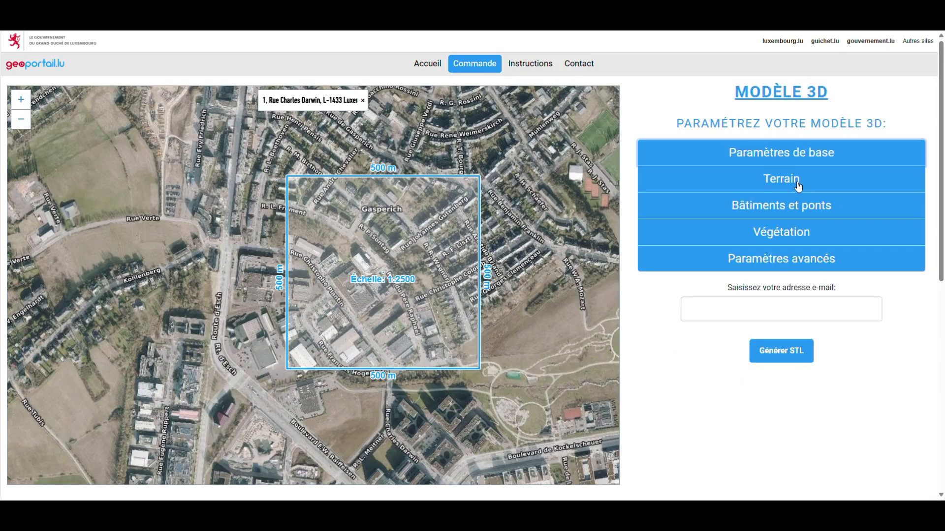
Step: Keep Terrain à base plate at Standard detail with water surface extraction still on
left_click(798, 183)
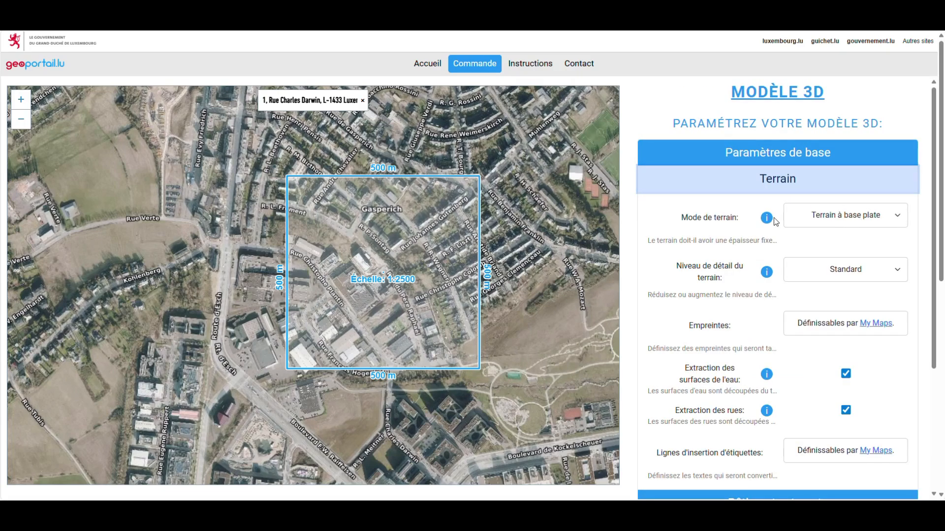
left_click(827, 220)
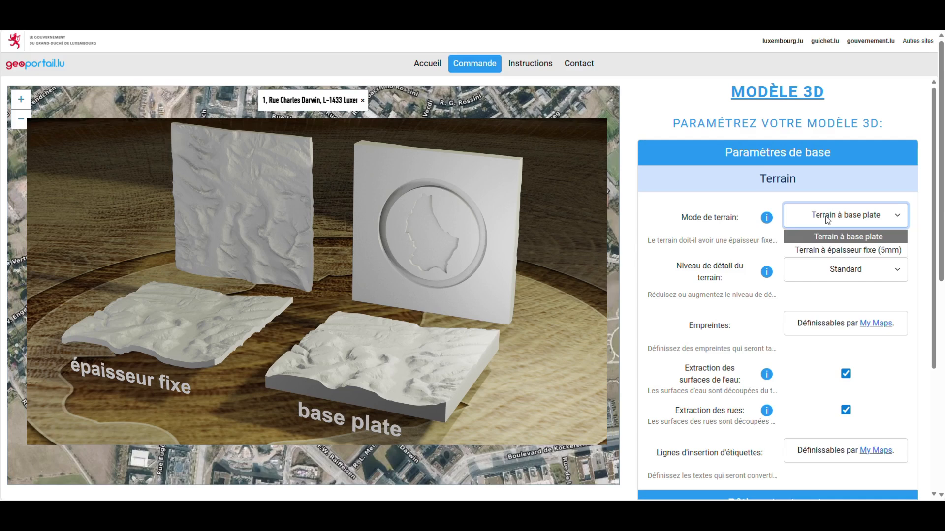
left_click(882, 240)
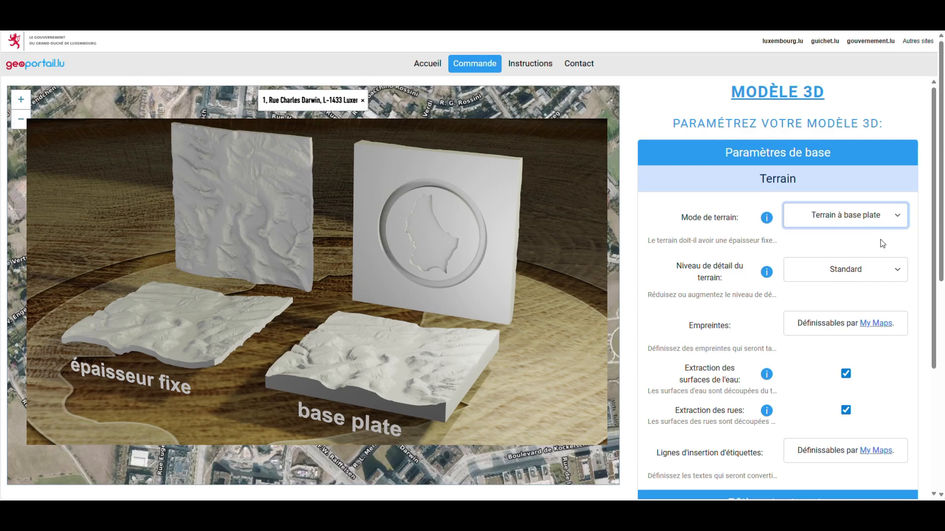
left_click(897, 269)
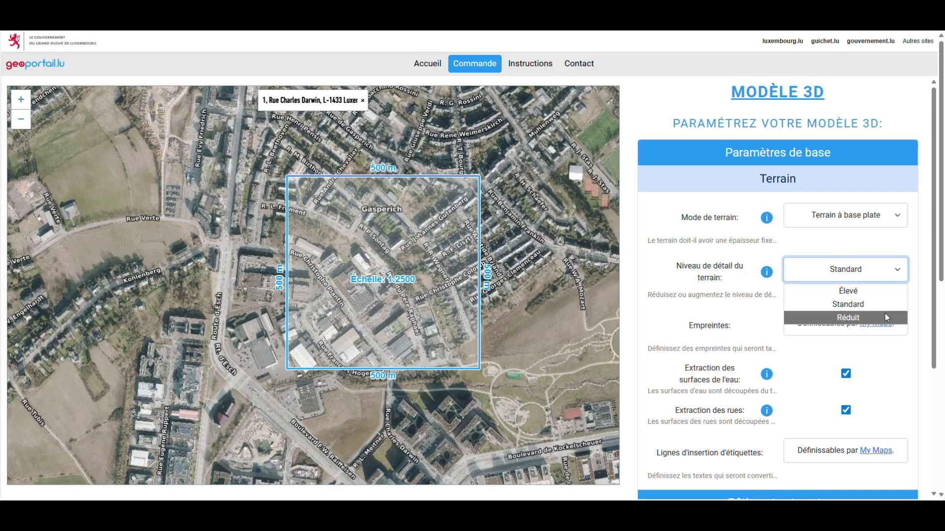
left_click(897, 270)
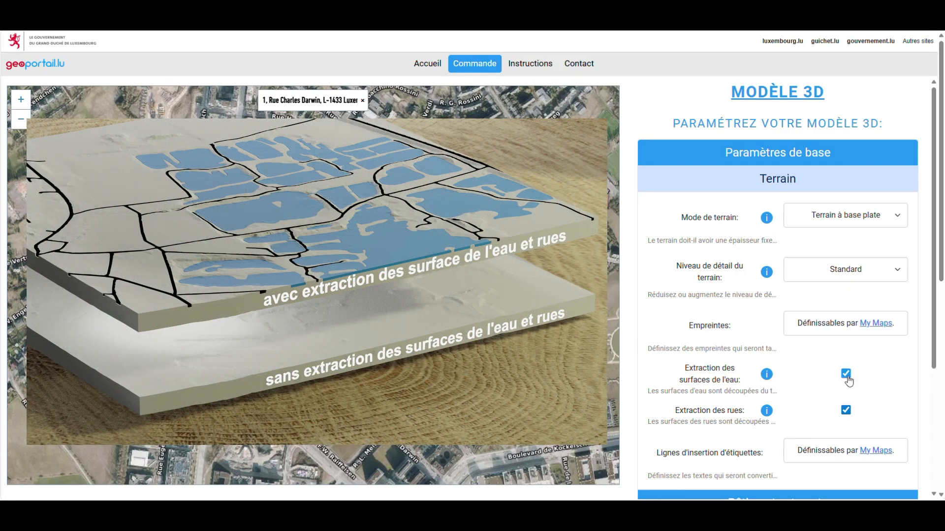
left_click(845, 375)
left_click(846, 376)
left_click(800, 190)
left_click(798, 206)
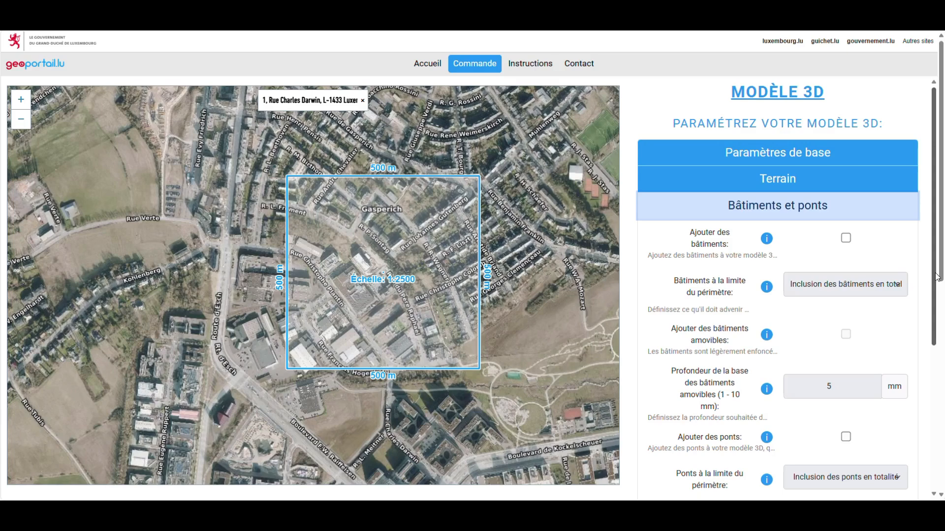
Step: Add buildings and bridges, keeping perimeter-edge buildings fully included
left_click_drag(936, 277, 935, 318)
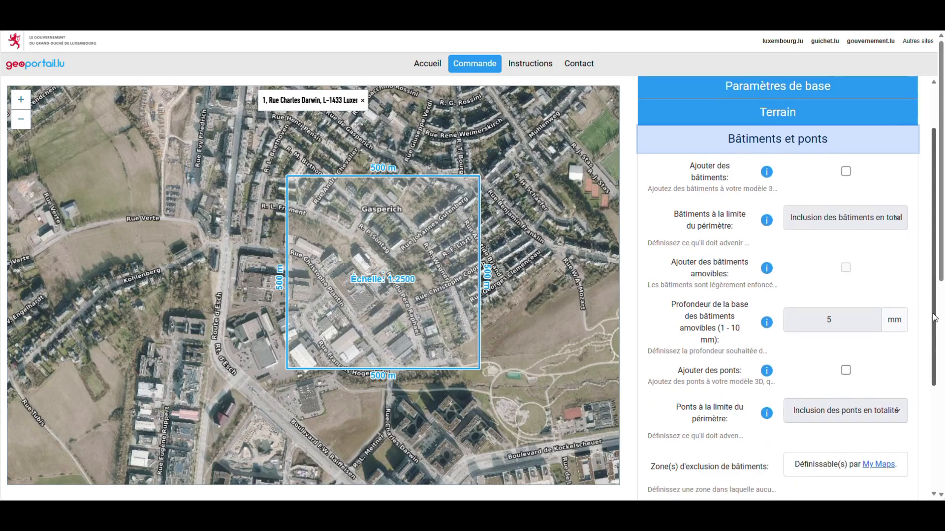
left_click(844, 173)
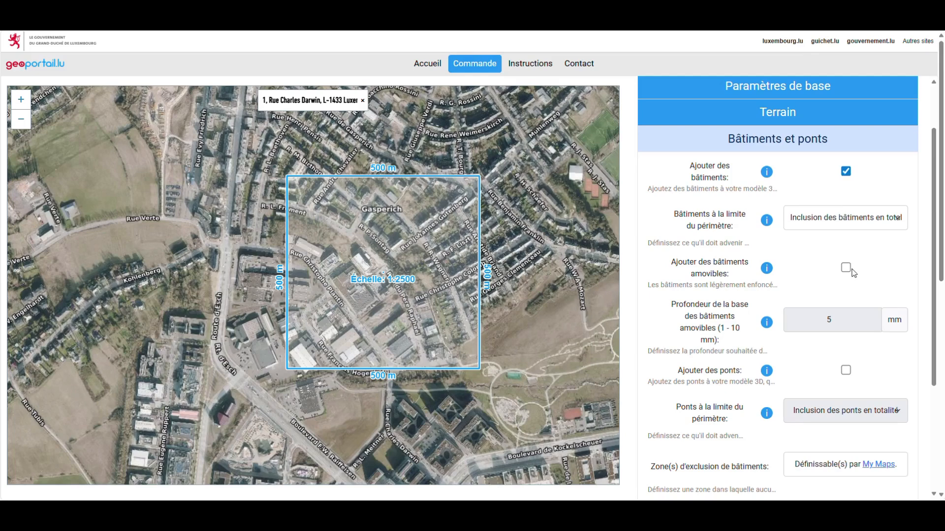
left_click(846, 364)
left_click(850, 224)
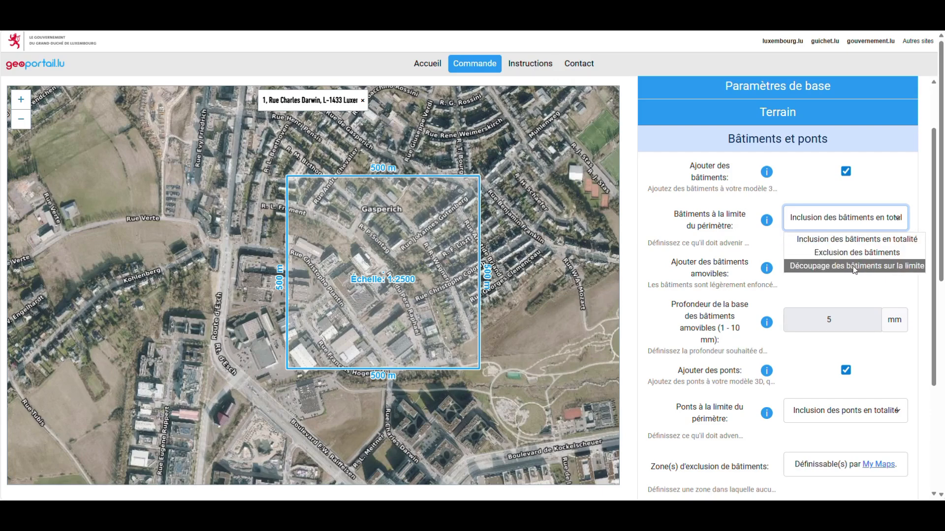
left_click(858, 228)
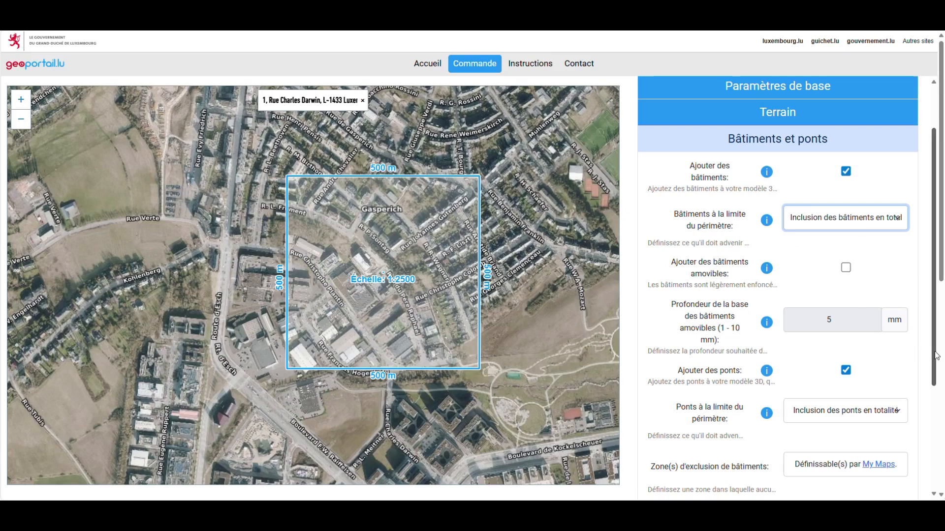
Step: Make the buildings removable with a 6 mm base depth and collapse Bâtiments et ponts
scroll(934, 354, "down", 1)
left_click(846, 235)
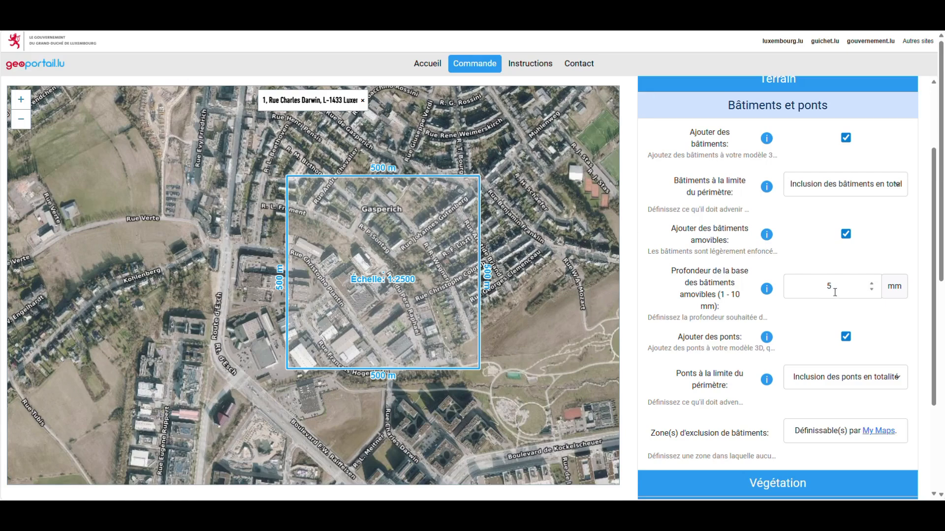
double_click(827, 286)
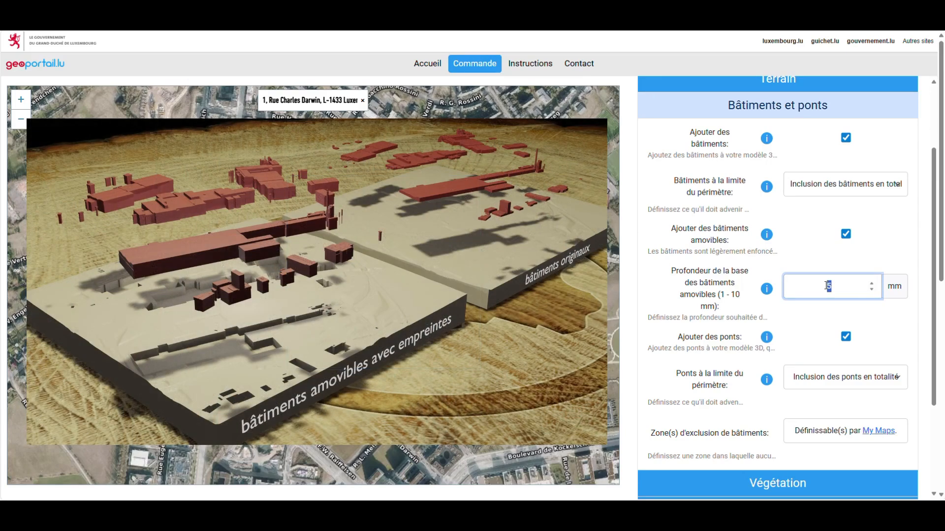
type("6")
left_click(834, 269)
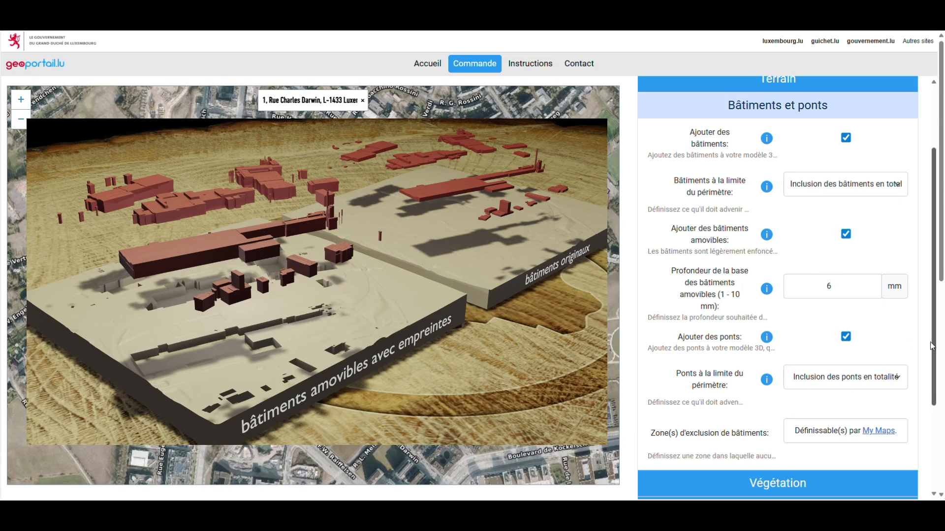
left_click_drag(933, 344, 934, 370)
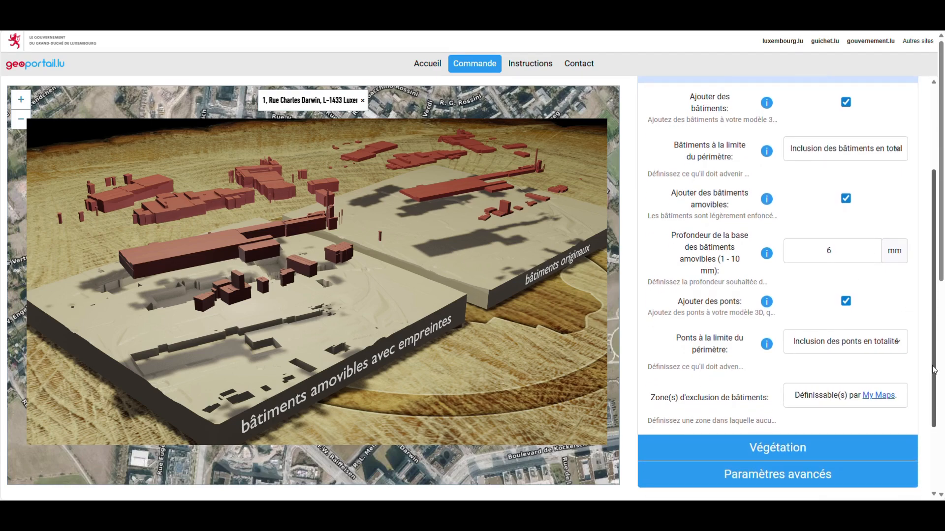
scroll(787, 197, "up", 2)
left_click(784, 111)
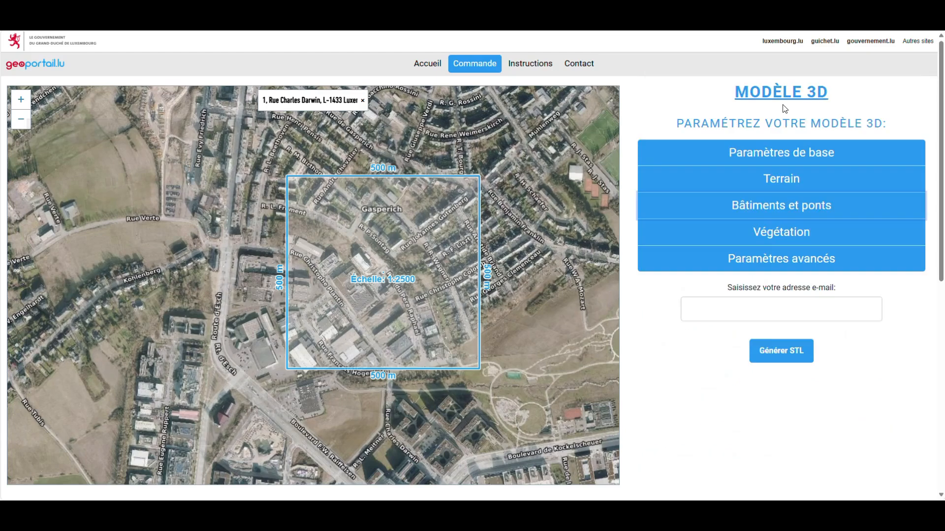
Step: Tick Ajouter des arbres under Végétation and set Nombre d'arbres to 5000
left_click(781, 234)
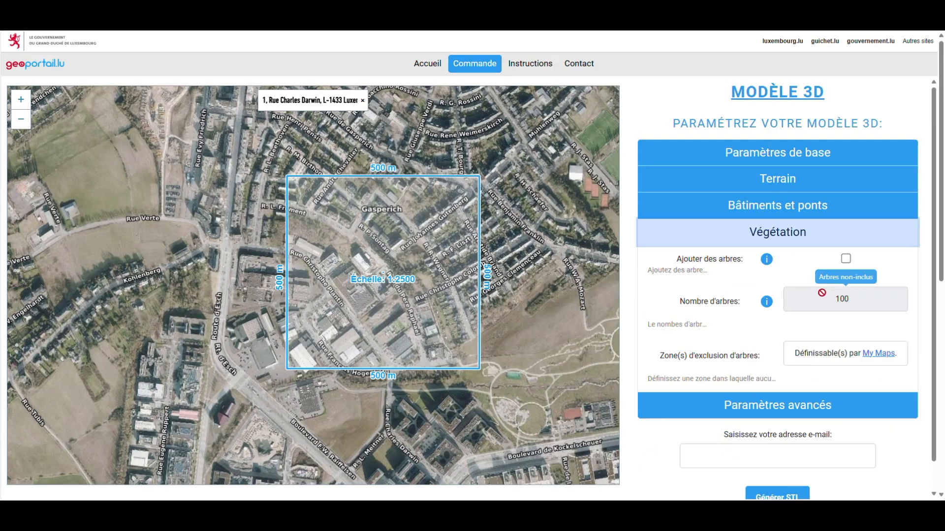
left_click(846, 263)
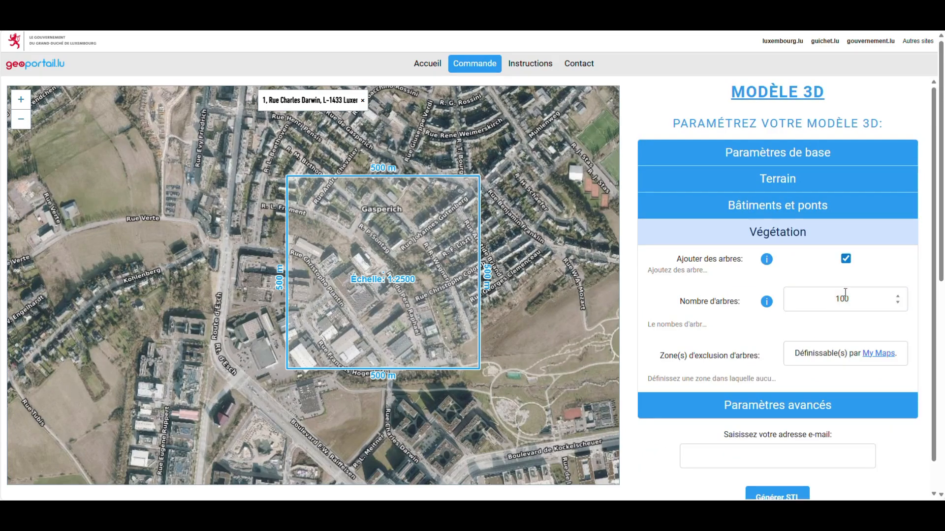
double_click(842, 300)
type("5")
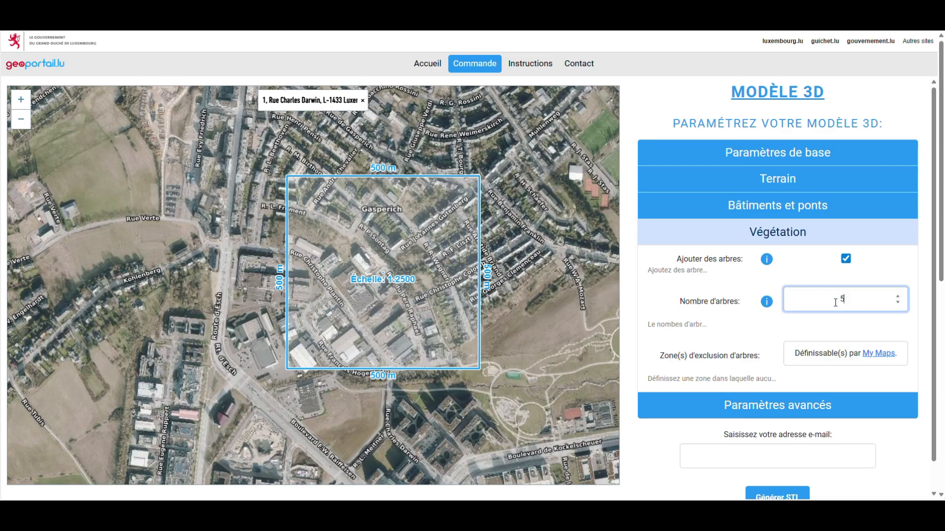
type("000")
left_click(806, 325)
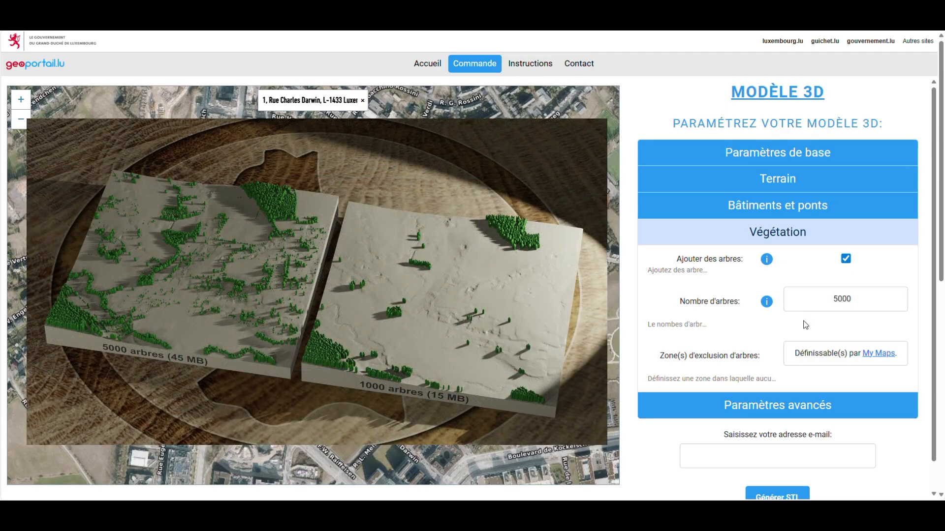
scroll(936, 305, "down", 1)
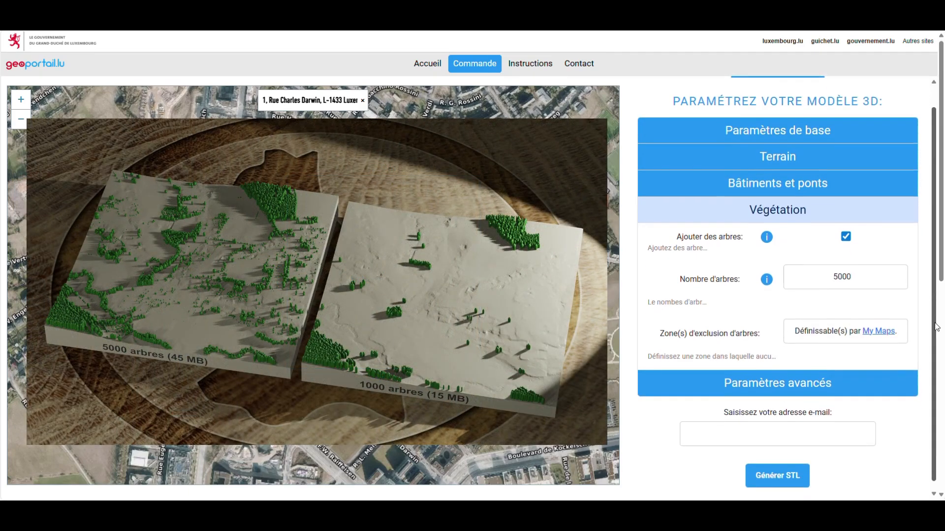
left_click(802, 381)
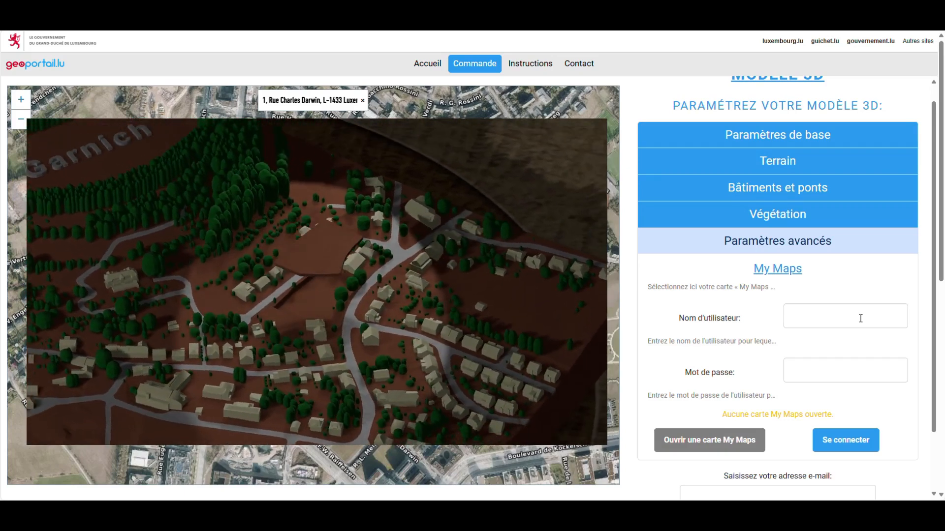
Step: Enter the My Maps username and account password, then sign in
left_click(861, 318)
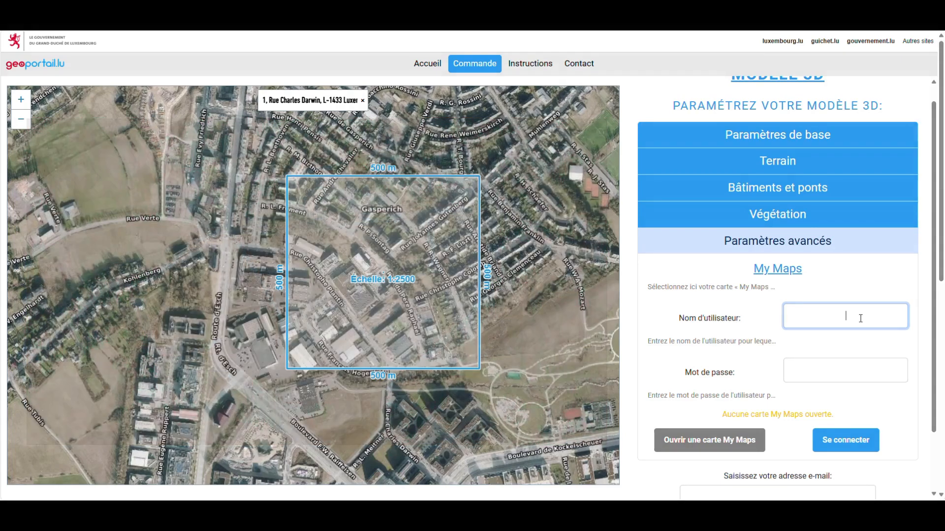
type("VotreIdentifiant")
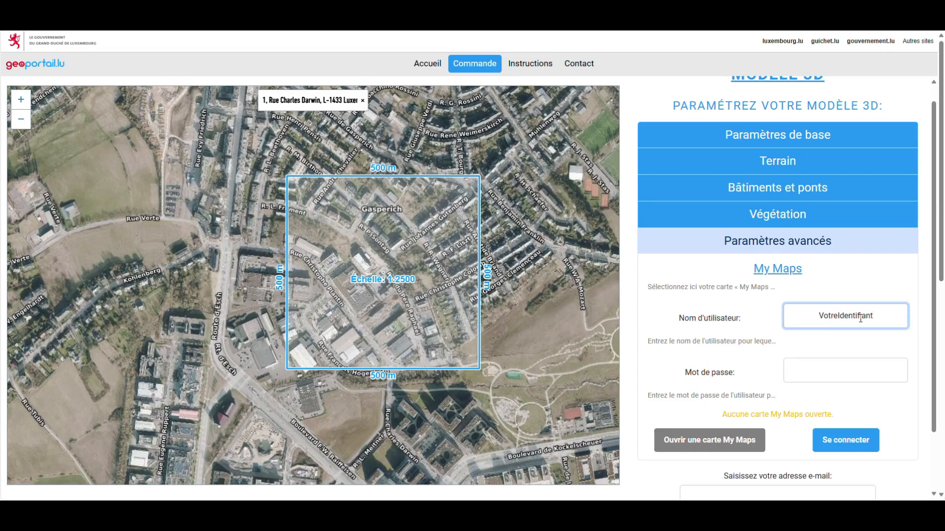
left_click(861, 294)
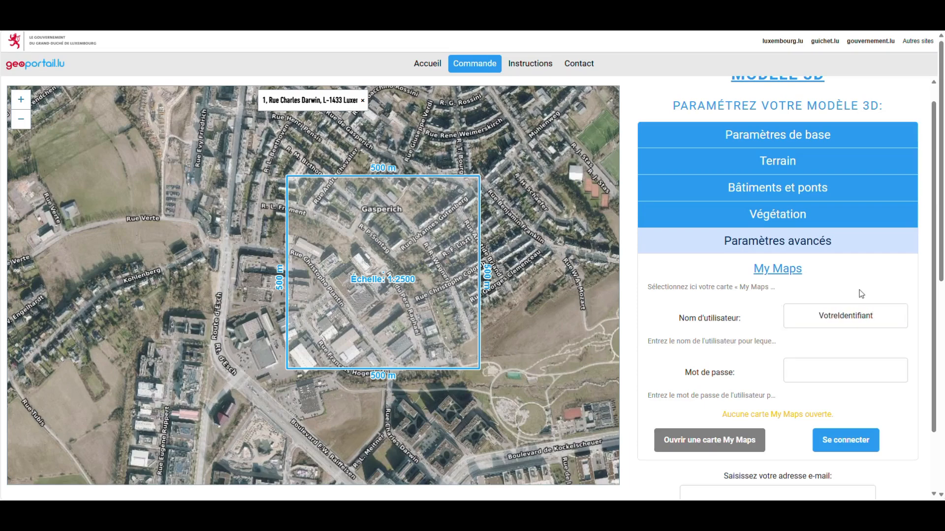
left_click(843, 379)
type("***")
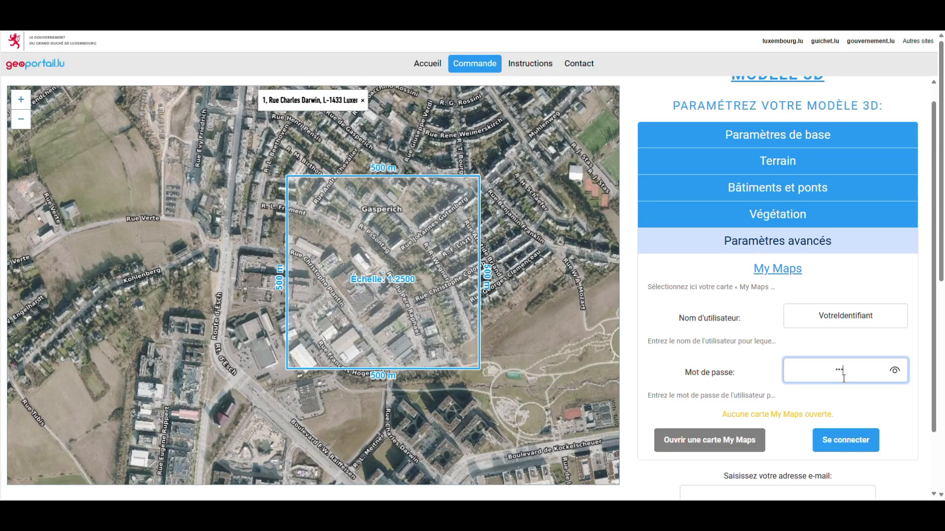
type("***")
left_click(847, 353)
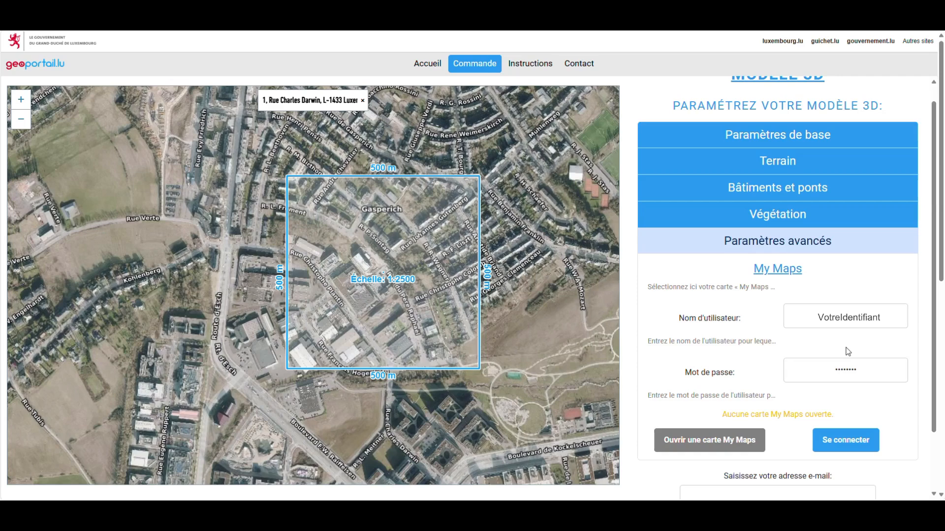
left_click(850, 323)
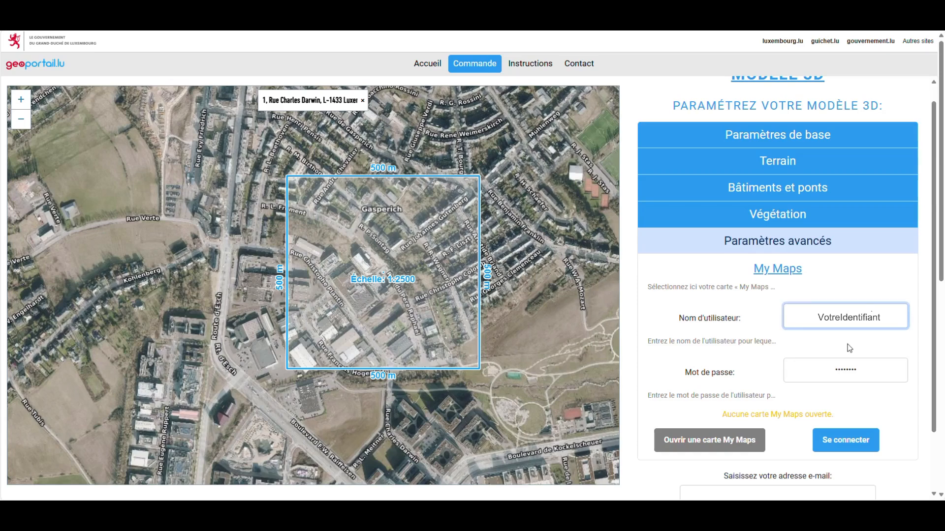
left_click(846, 444)
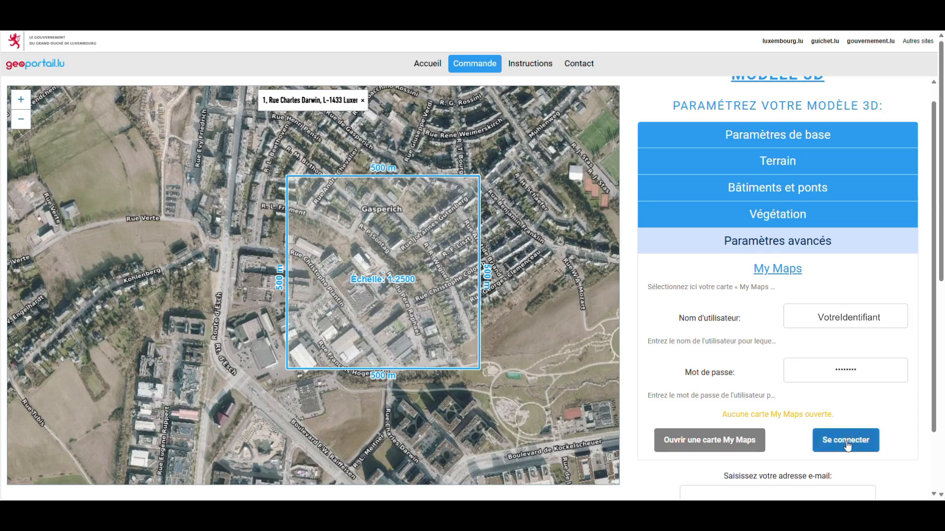
Step: Load the 'Demo Impression 3D' My Maps map and frame its red zones at scale 1:4239
left_click(722, 442)
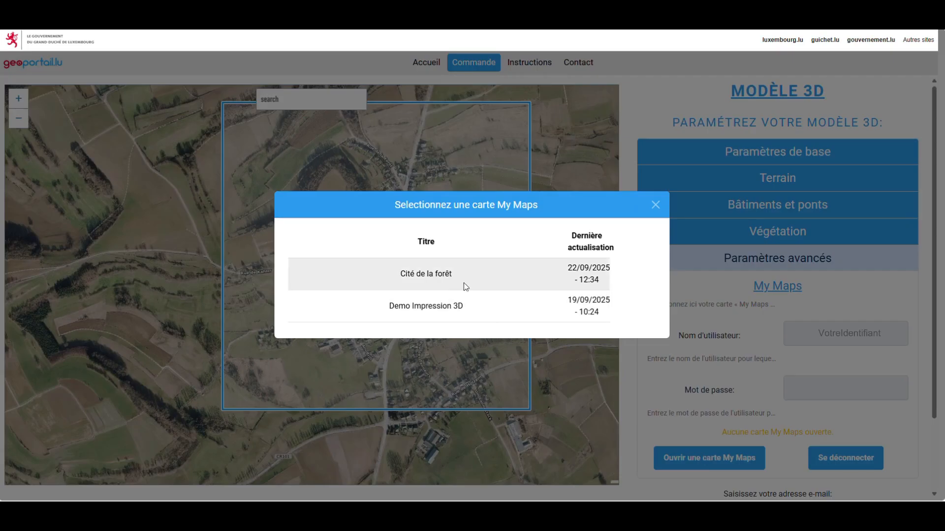
left_click(465, 306)
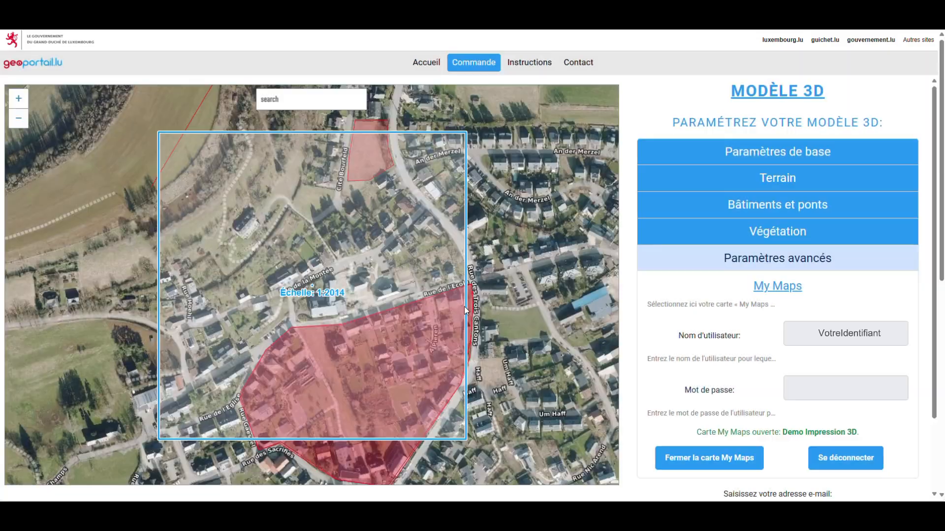
scroll(385, 302, "down", 2)
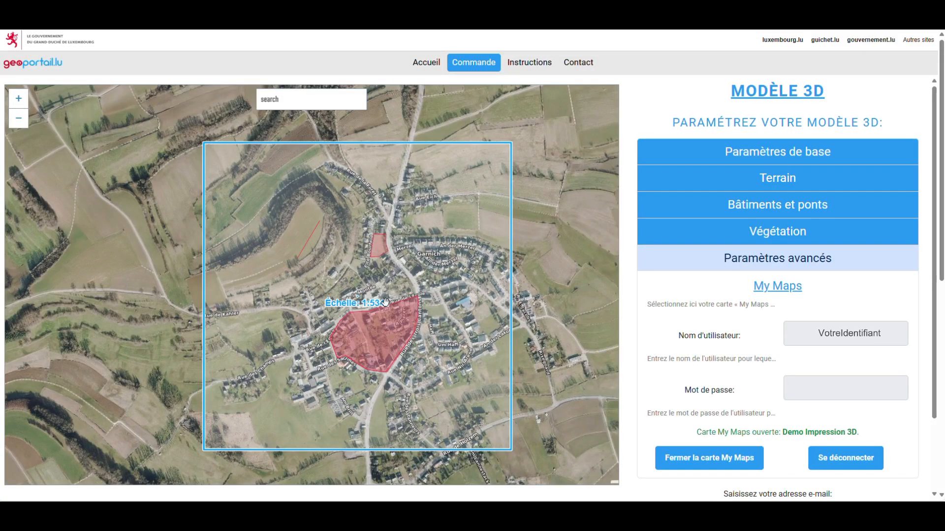
scroll(410, 295, "up", 1)
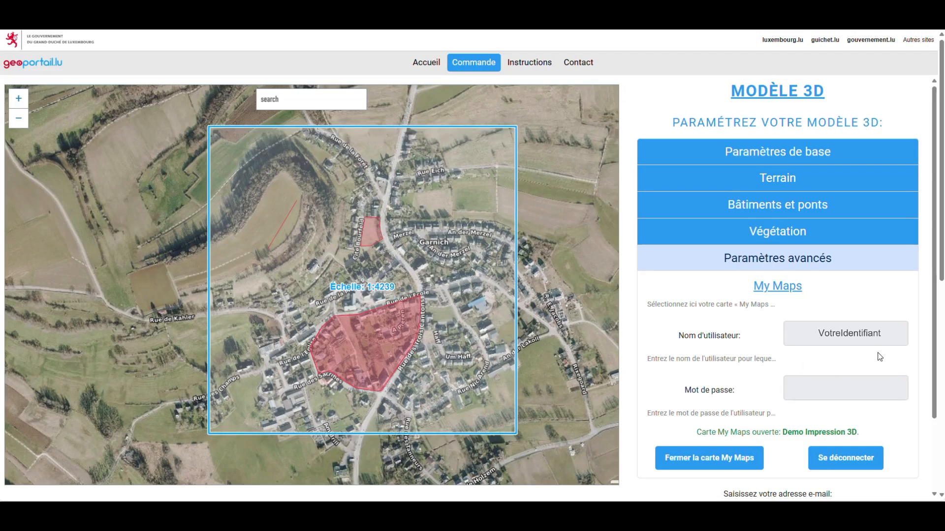
Step: Collapse the advanced settings and enter the delivery e-mail address for the STL order
left_click(832, 266)
left_click(806, 305)
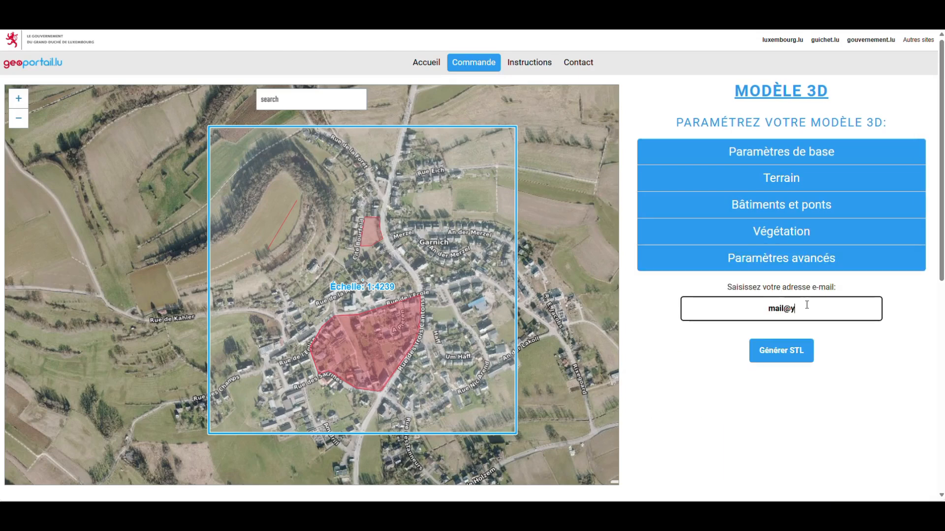
Step: Submit the STL order, then open its confirmation e-mail and follow the otx.etat.lu download link
left_click(807, 360)
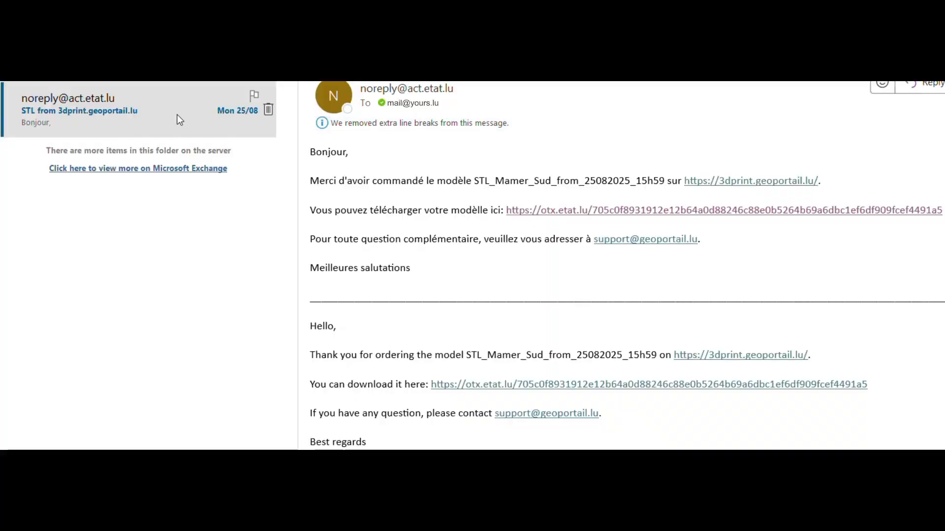
left_click(150, 109)
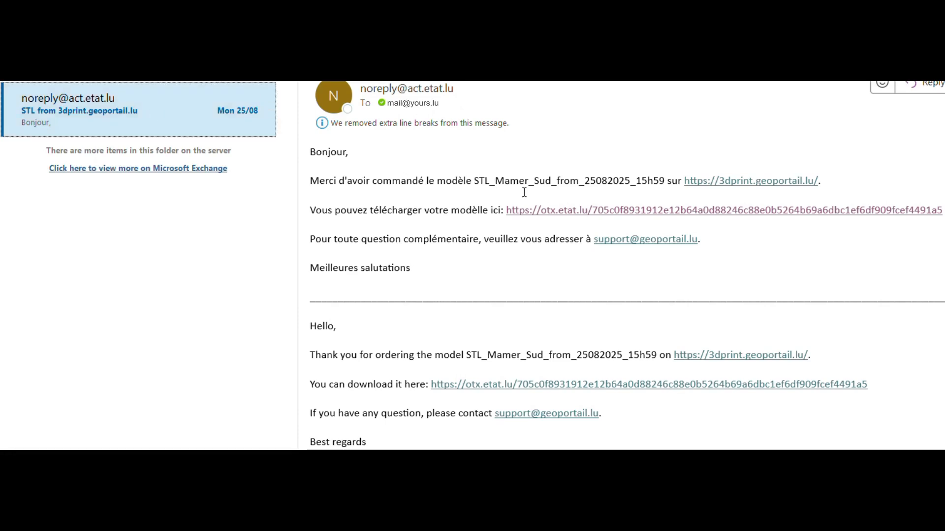
left_click(567, 218)
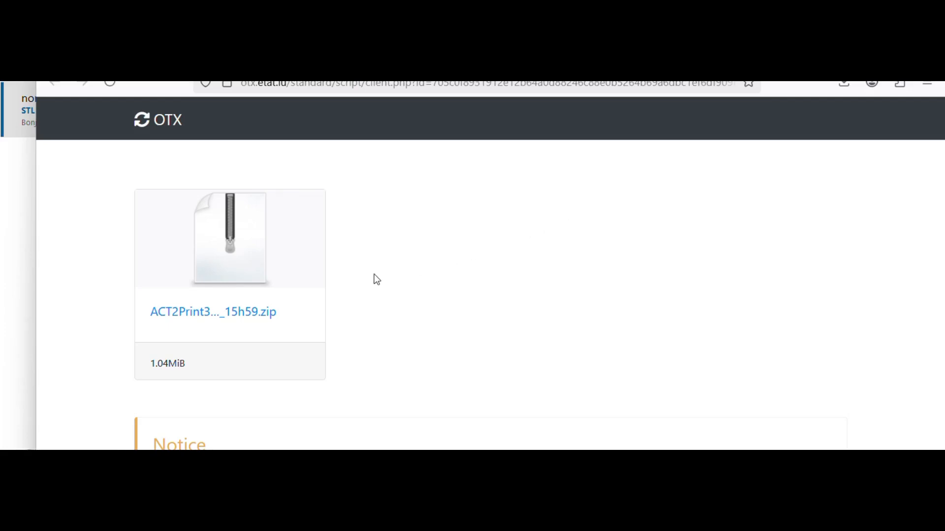
Step: Download the 1.04 MiB ACT2Print3D STL zip and reveal it in the Downloads folder
left_click(247, 323)
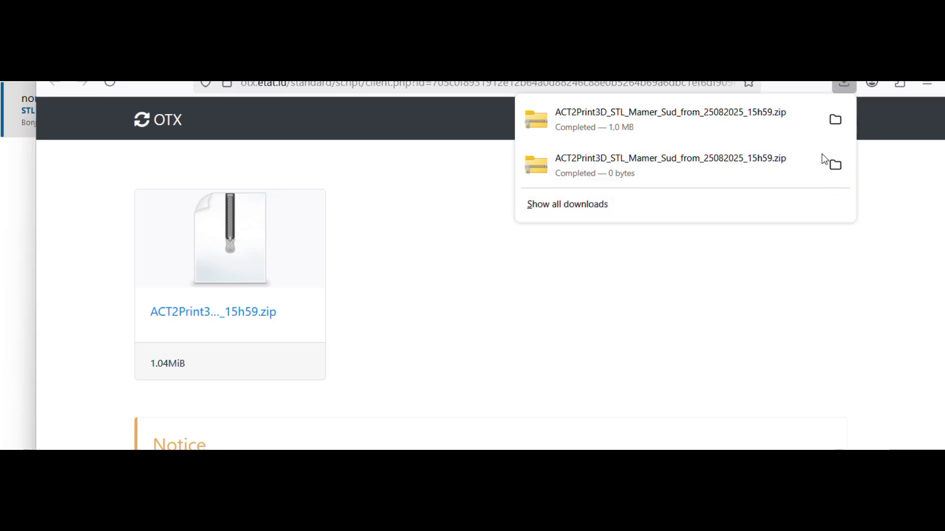
left_click(835, 119)
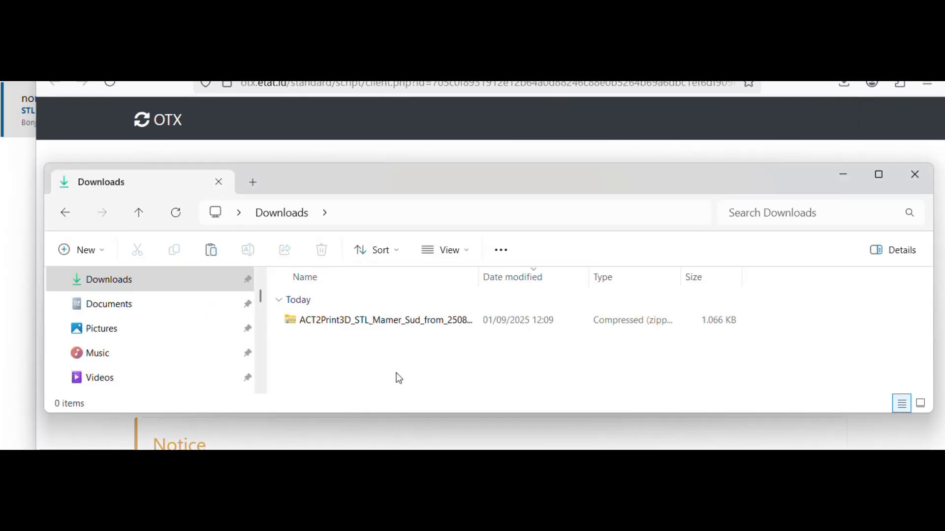
Step: Extract all contents of the downloaded STL zip archive
double_click(485, 273)
right_click(522, 320)
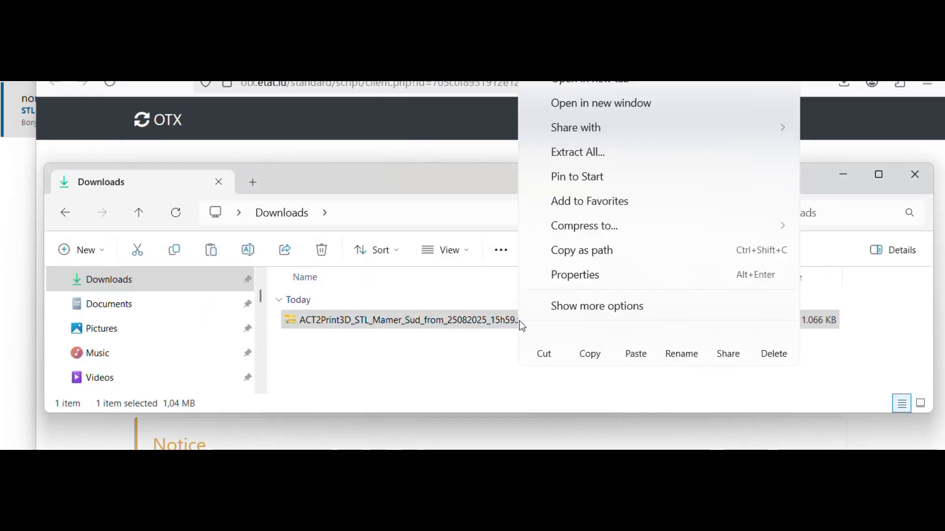
left_click(571, 154)
Step: Open the extracted folder and select the Buildings, Terrain and Vegetation STL files
double_click(525, 348)
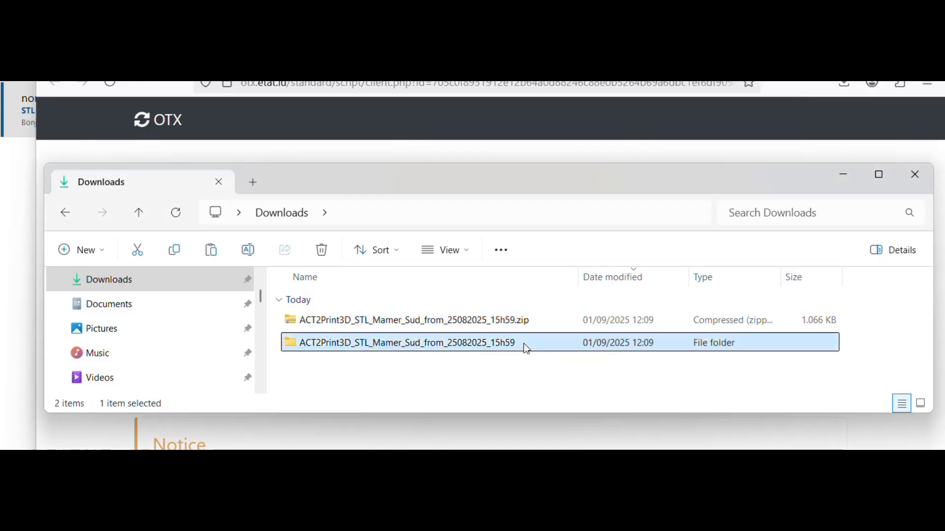
left_click(374, 320)
left_click(374, 343)
left_click(374, 365)
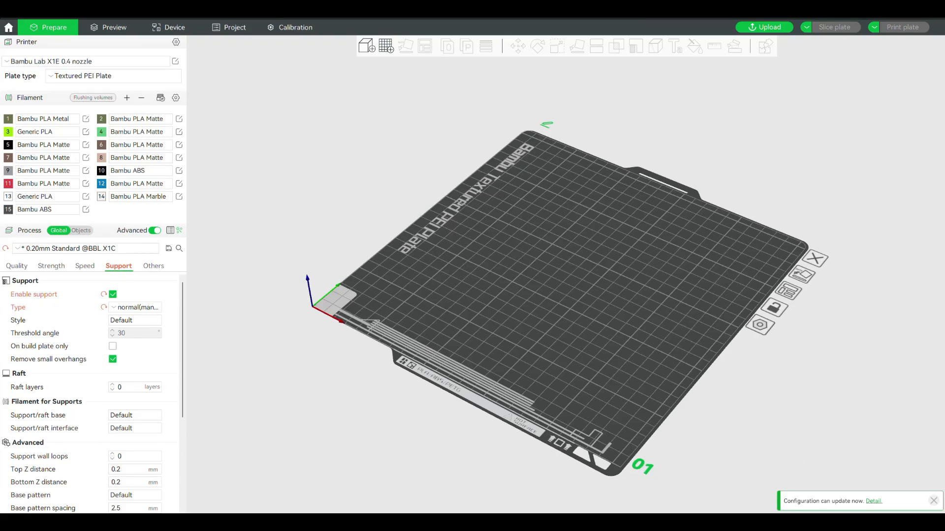
Step: Bring the Downloads folder forward and marquee-select all four STL files
left_click(147, 523)
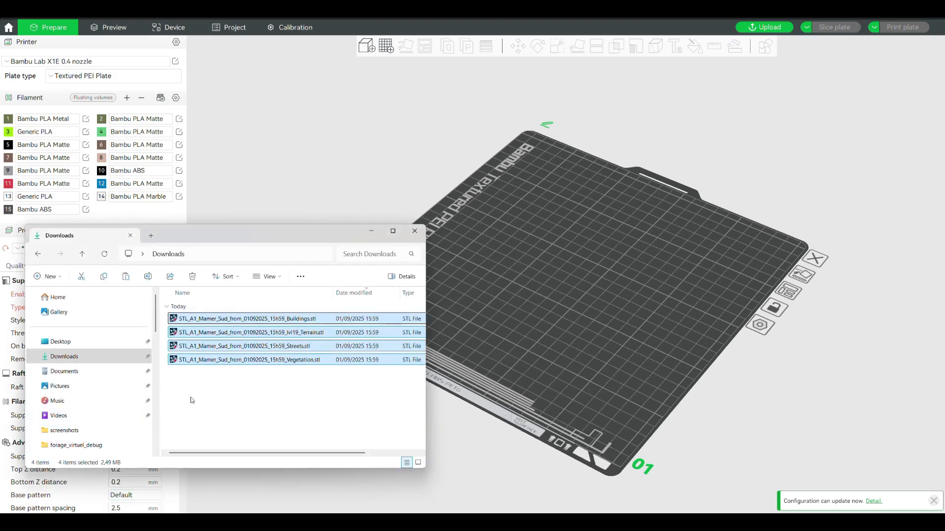
left_click_drag(190, 396, 571, 285)
Step: Load the STL files onto the plate and fix the Buildings part's mesh errors
left_click(519, 294)
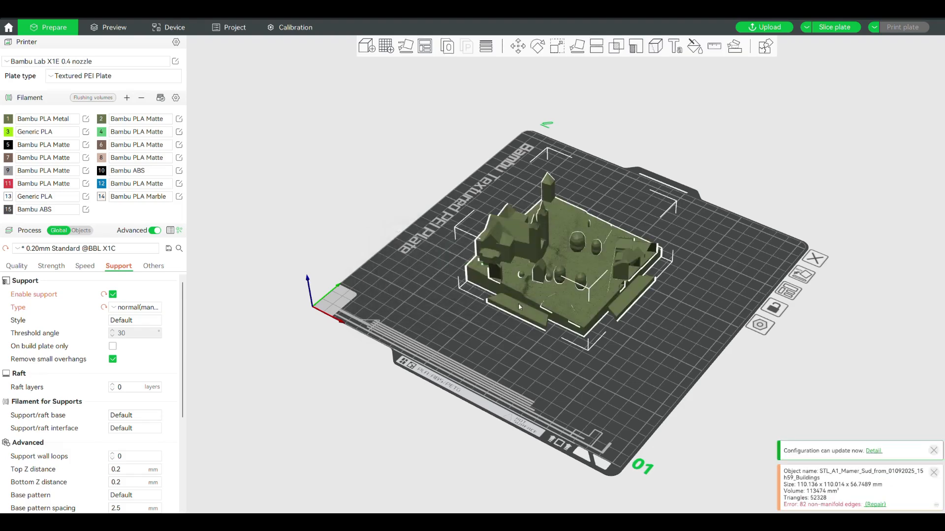
left_click_drag(622, 370, 602, 372)
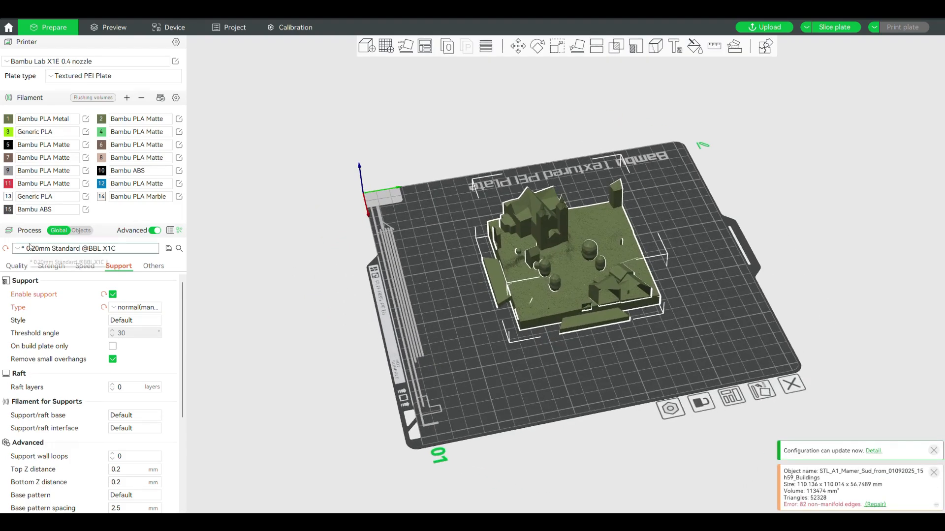
left_click(81, 230)
right_click(38, 283)
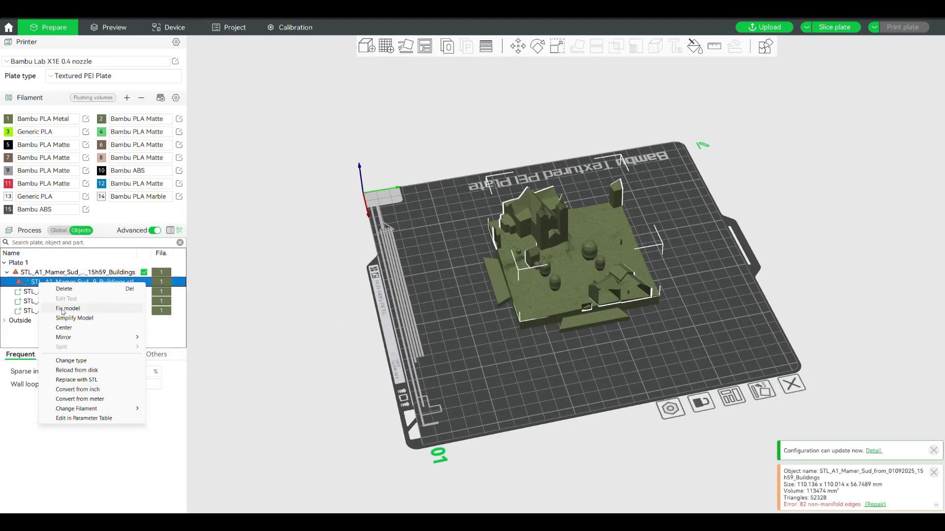
left_click(113, 318)
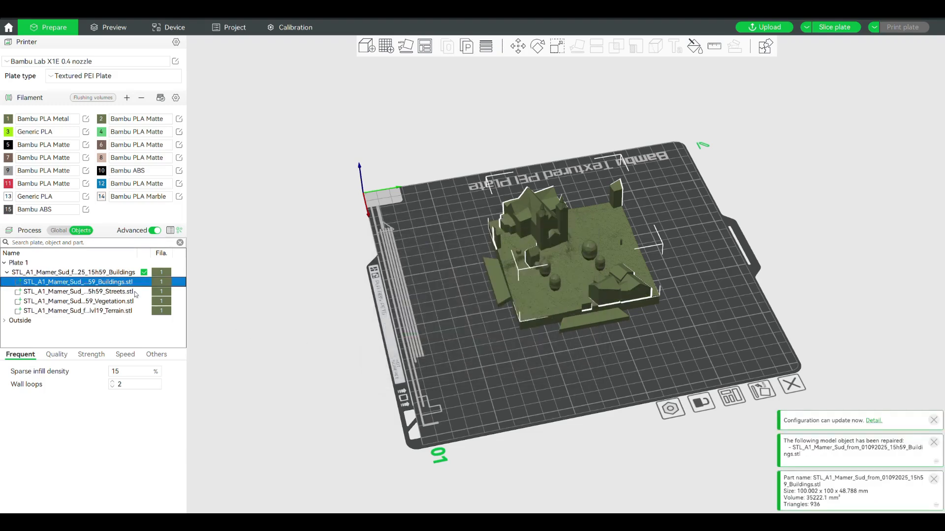
Step: Assign filament 8 to Buildings, filament 9 to Streets and filament 6 to Terrain
right_click(161, 284)
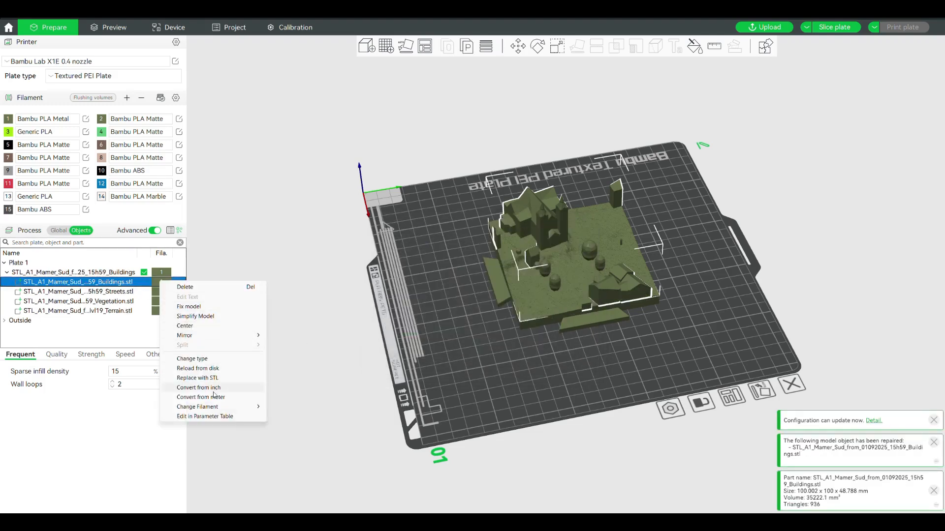
mouse_move(267, 404)
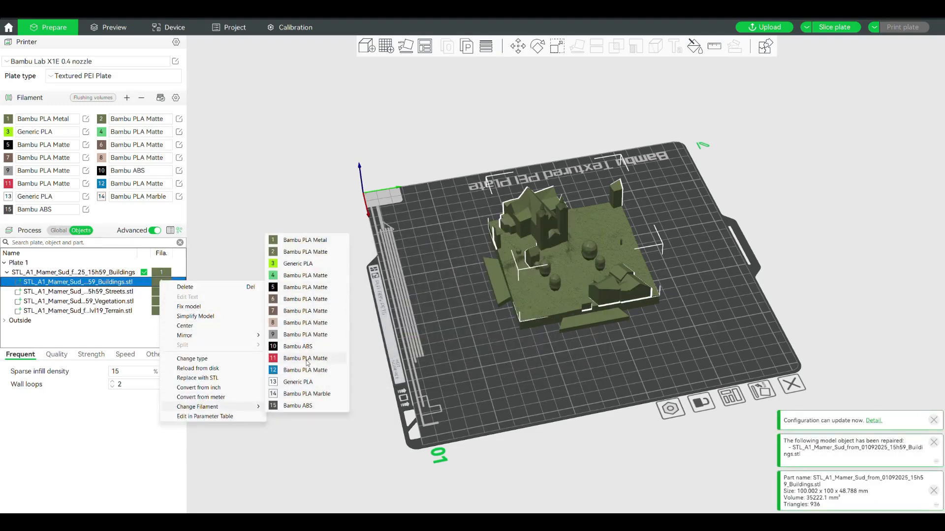
left_click(305, 323)
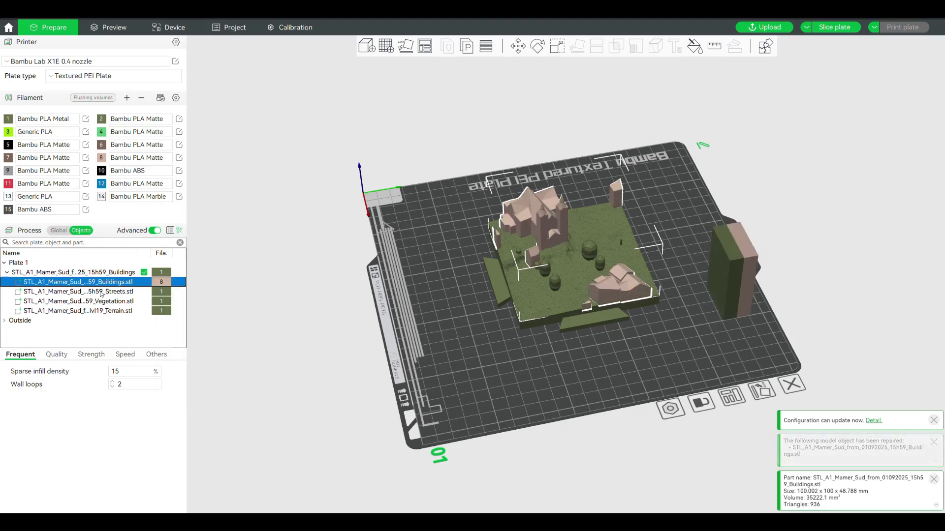
right_click(120, 295)
mouse_move(197, 419)
left_click(286, 347)
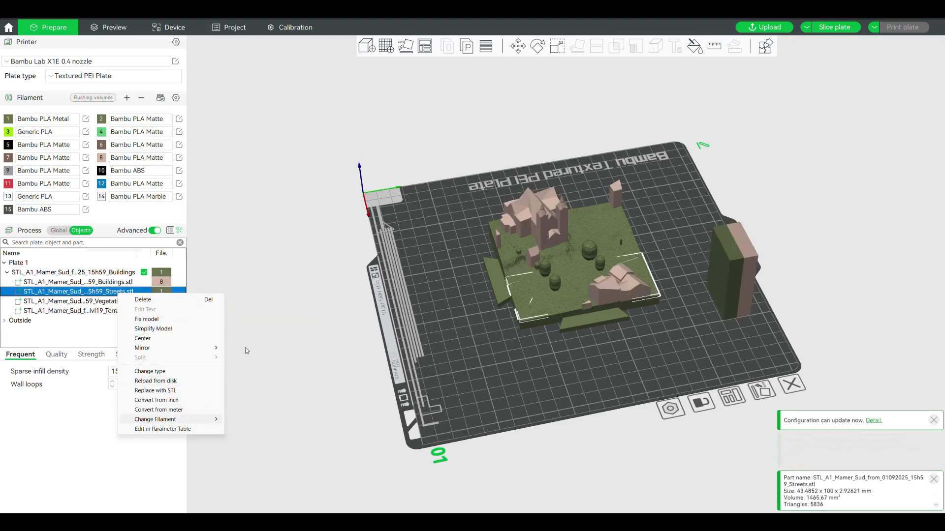
right_click(105, 310)
mouse_move(197, 439)
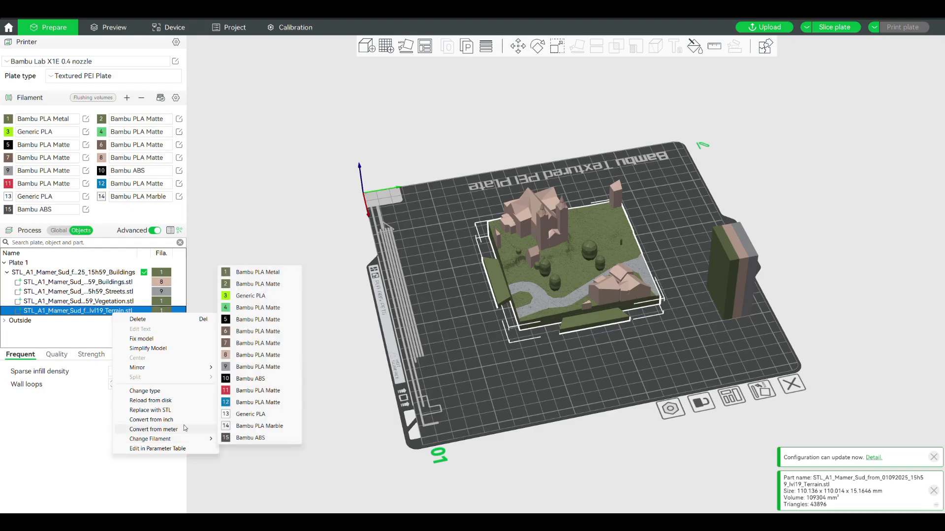
left_click(247, 333)
Step: Return to the global process settings and show the support settings
scroll(335, 367, "up", 5)
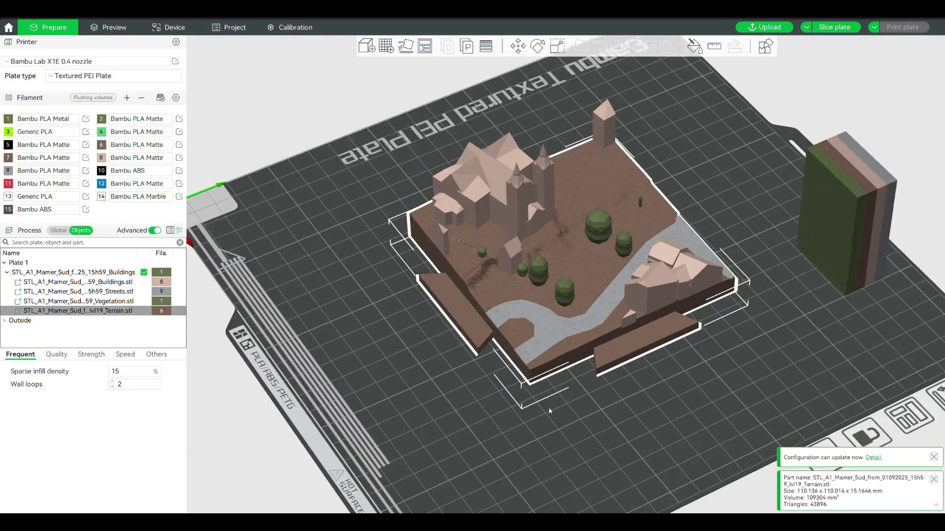
scroll(538, 406, "up", 2)
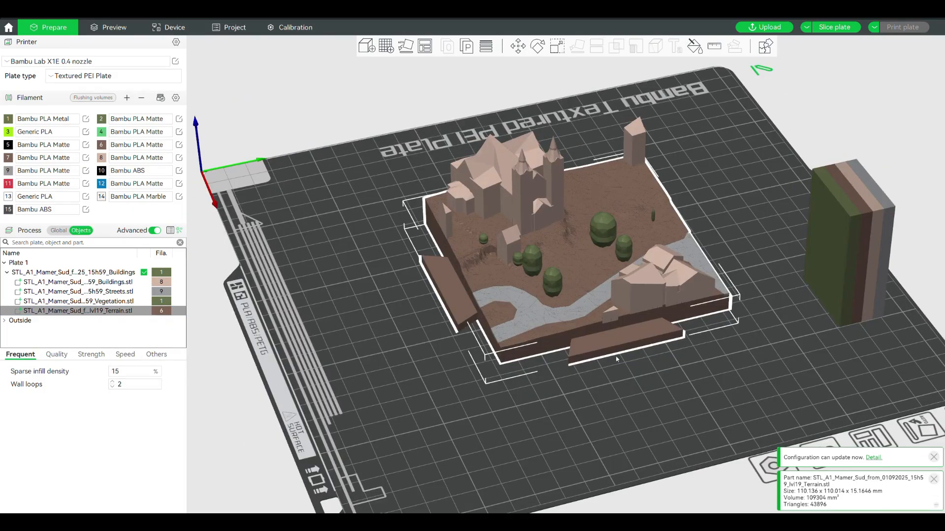
left_click(59, 230)
left_click(118, 265)
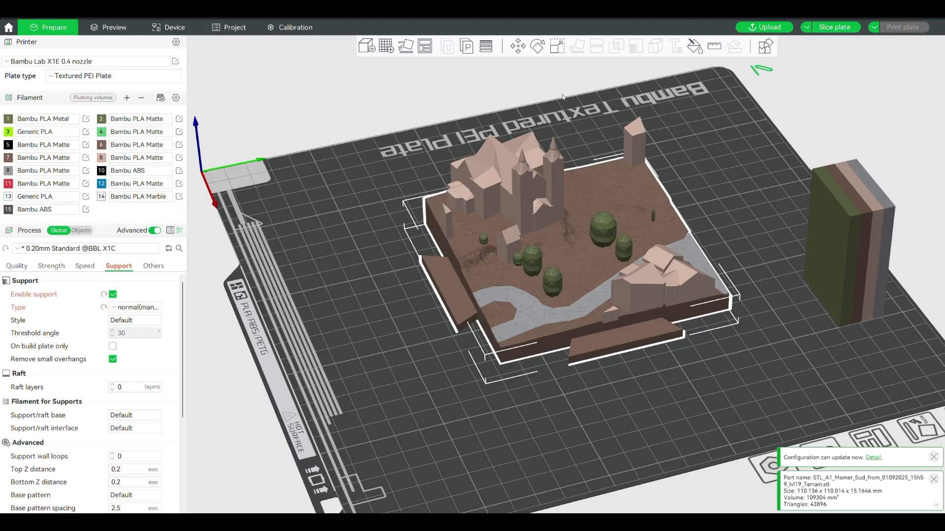
Step: Paint support areas onto the overhanging underside of the terrain model
left_click(694, 46)
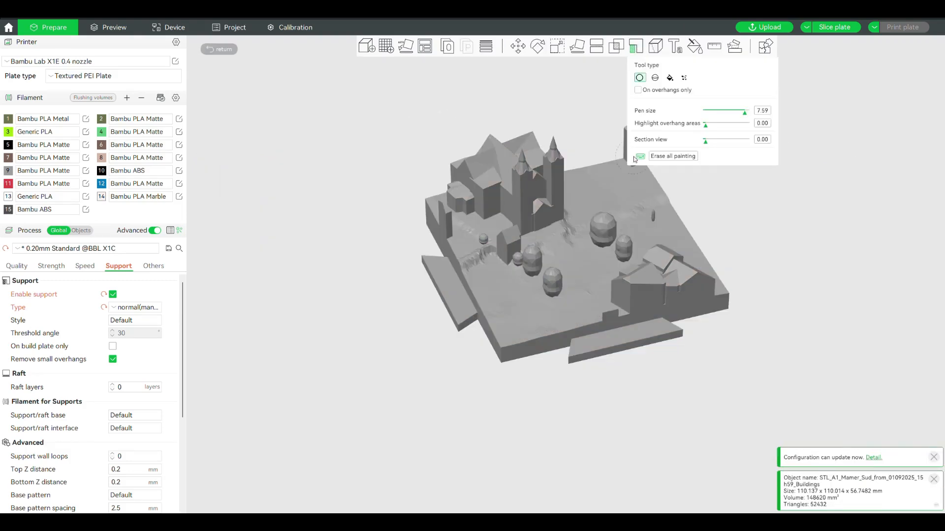
left_click_drag(696, 341, 686, 289)
mouse_move(642, 256)
left_mouse_down()
mouse_move(615, 189)
mouse_move(492, 217)
mouse_move(532, 303)
mouse_move(591, 322)
mouse_move(580, 215)
mouse_move(548, 265)
mouse_move(556, 281)
left_mouse_up()
left_click_drag(355, 189, 393, 241)
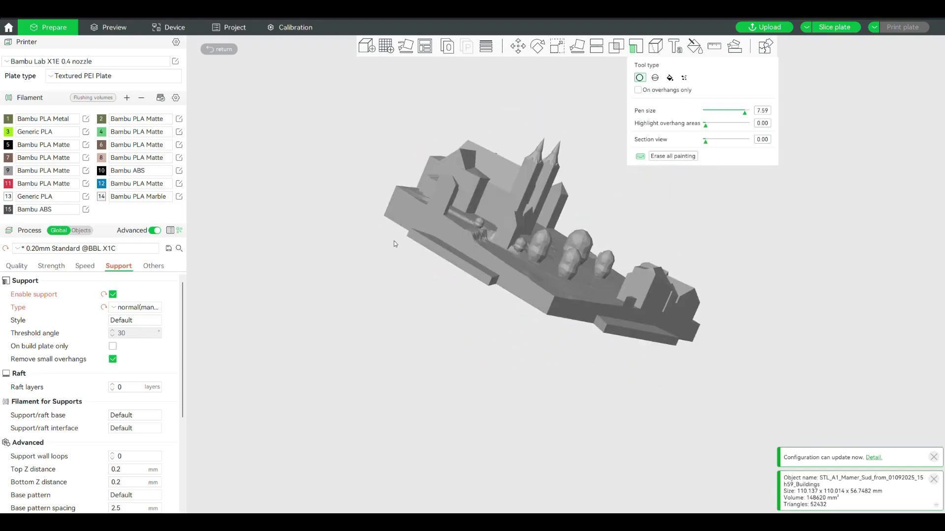
left_click_drag(328, 153, 297, 180)
Step: Slice the plate (5h37m, 118.08 g) and inspect the supports in the preview
left_click(835, 27)
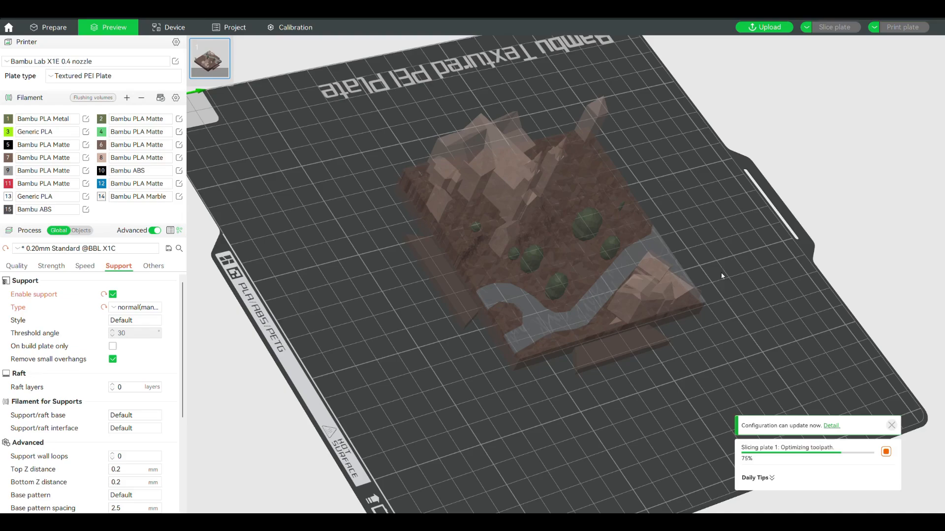
left_click_drag(724, 225, 676, 395)
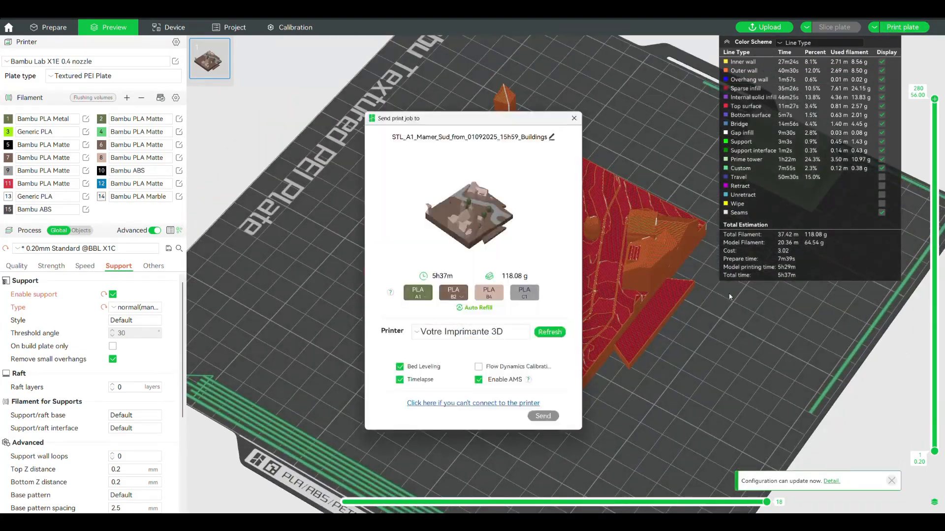